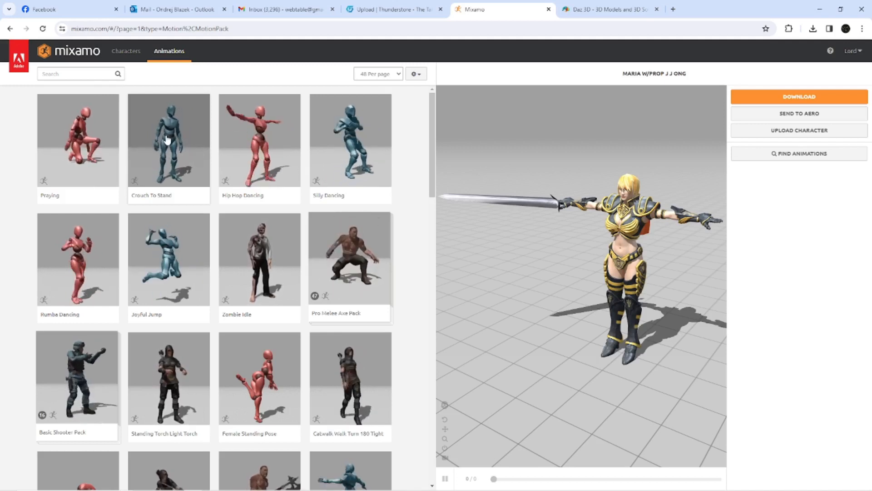
Step: Browse all three pages of the Mixamo character library, and view the Daz 3D website
{"action": "left_click", "coordinate": [124, 52]}
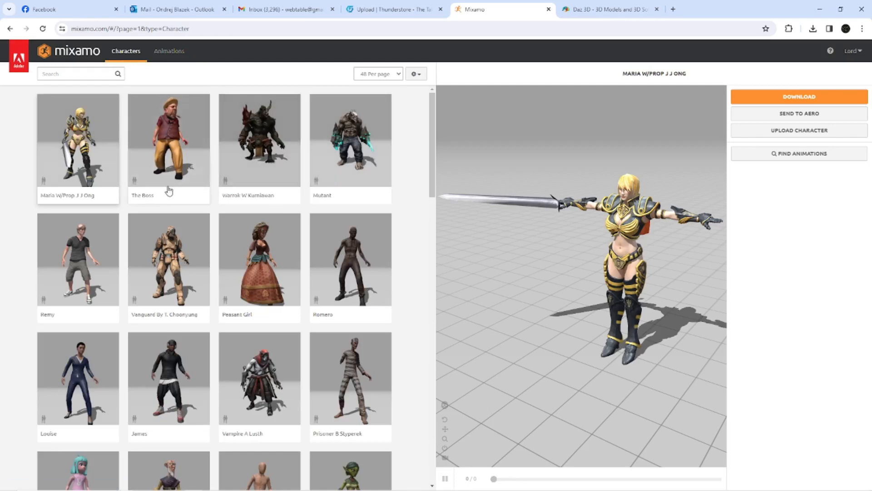
{"action": "scroll", "coordinate": [290, 255], "scroll_direction": "down", "scroll_amount": 10}
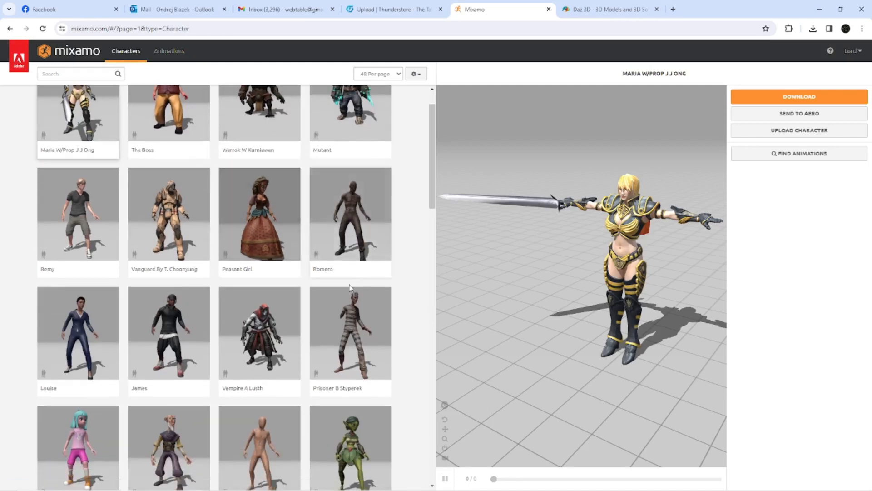
{"action": "scroll", "coordinate": [350, 287], "scroll_direction": "down", "scroll_amount": 15}
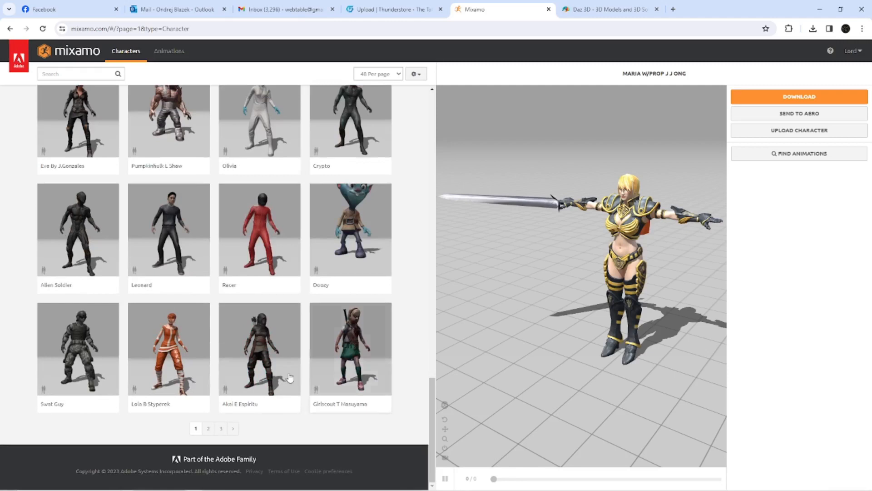
{"action": "left_click", "coordinate": [207, 429]}
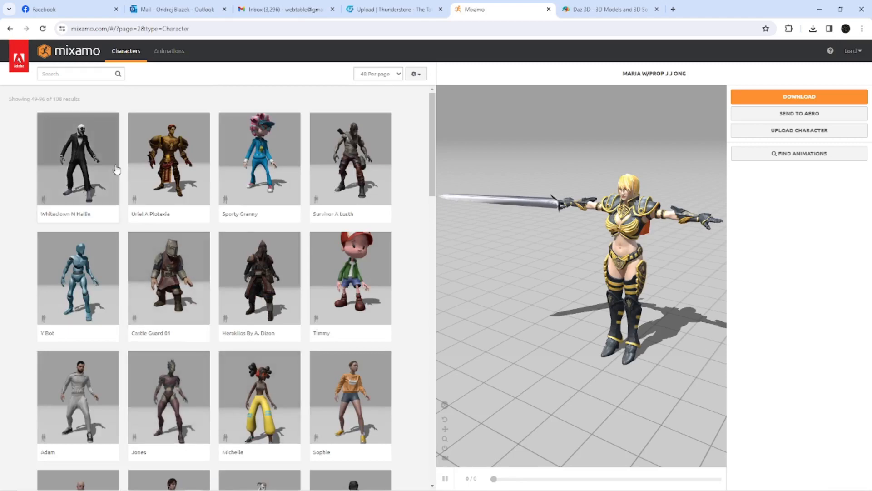
{"action": "scroll", "coordinate": [262, 357], "scroll_direction": "down", "scroll_amount": 13}
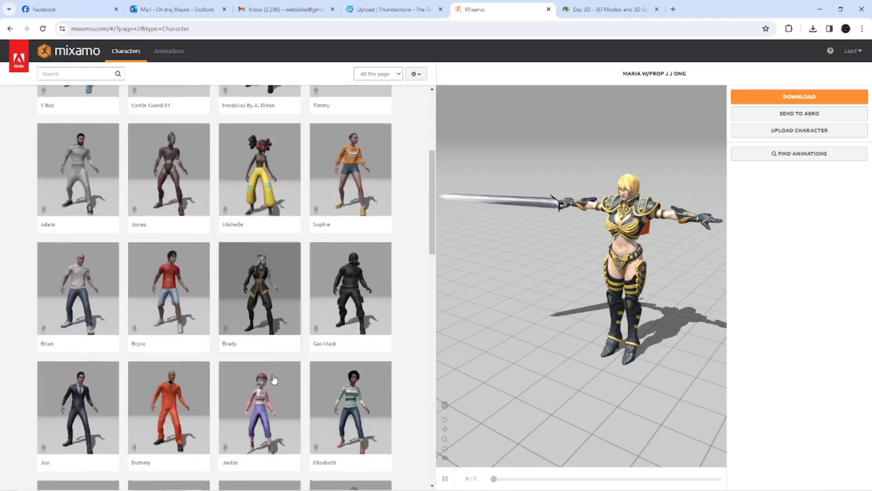
{"action": "scroll", "coordinate": [273, 379], "scroll_direction": "down", "scroll_amount": 8}
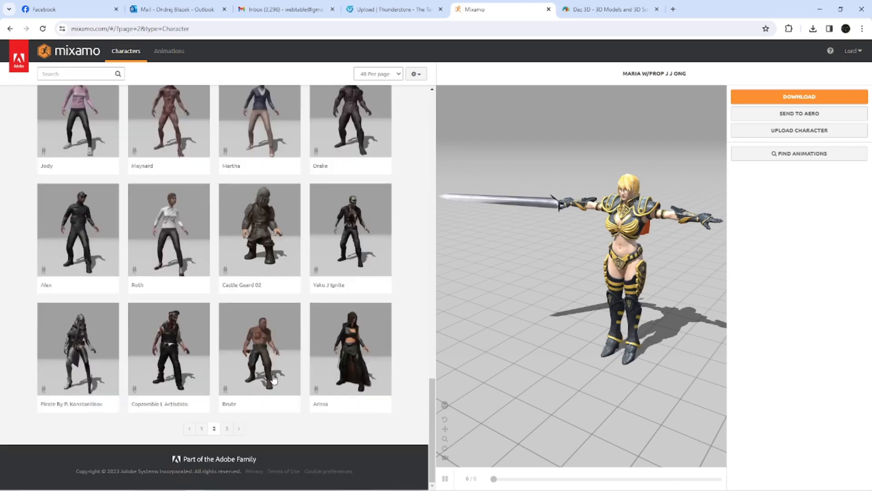
{"action": "left_click", "coordinate": [226, 429]}
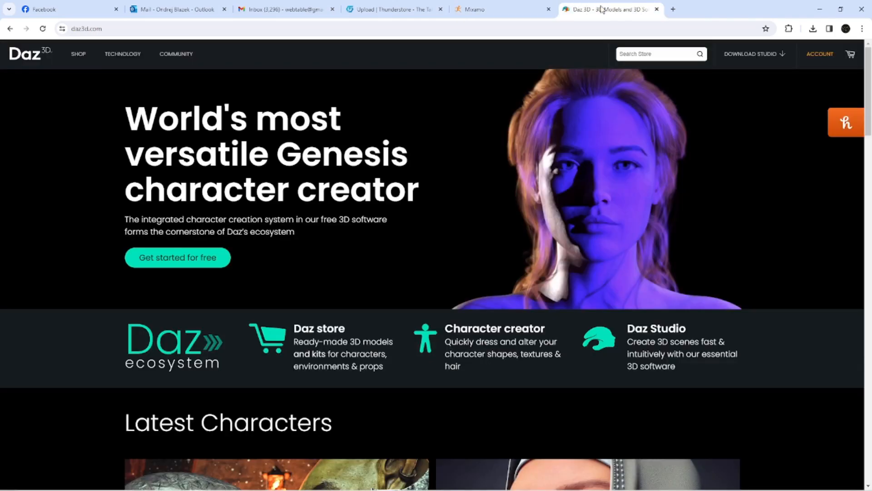
{"action": "left_click", "coordinate": [601, 9]}
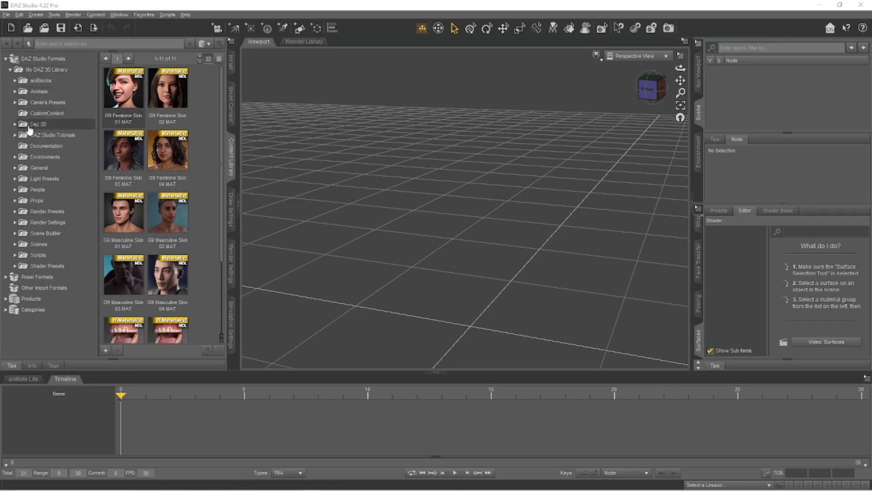
Step: Switch to DAZ Studio and load the Genesis figure from the People library folder into the scene
{"action": "left_click", "coordinate": [15, 189]}
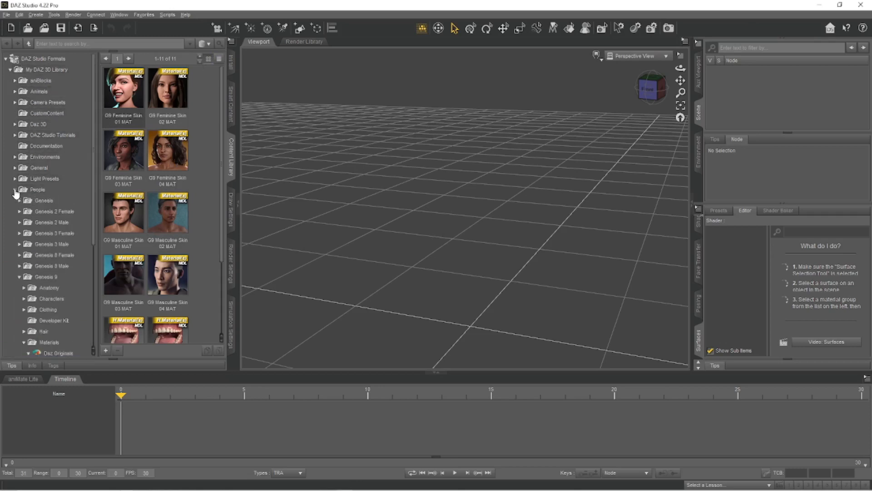
{"action": "scroll", "coordinate": [74, 195], "scroll_direction": "down", "scroll_amount": 1}
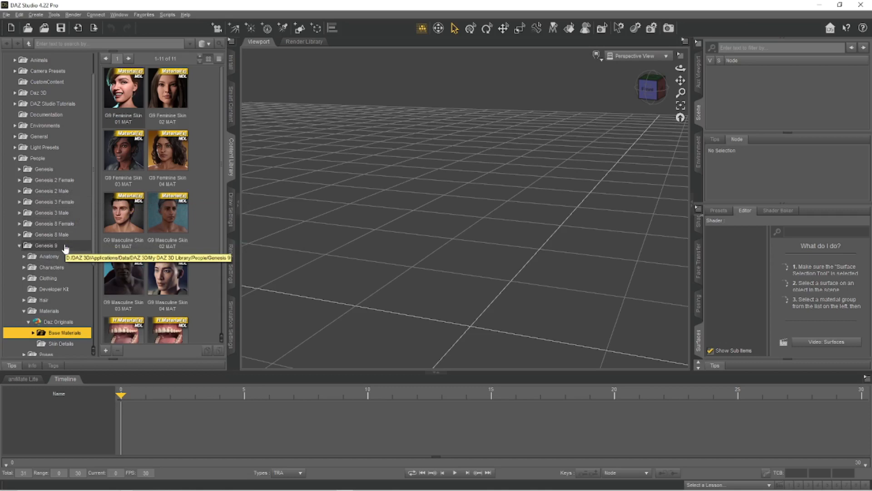
{"action": "left_click", "coordinate": [43, 171]}
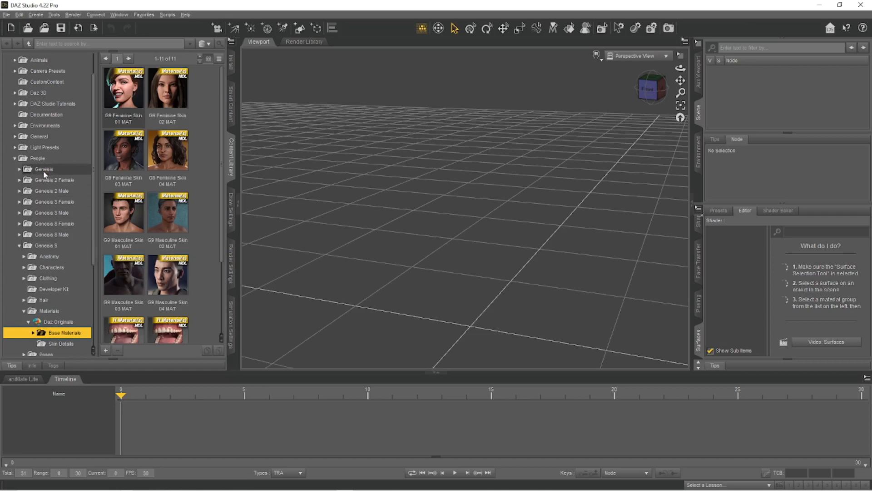
{"action": "double_click", "coordinate": [133, 93]}
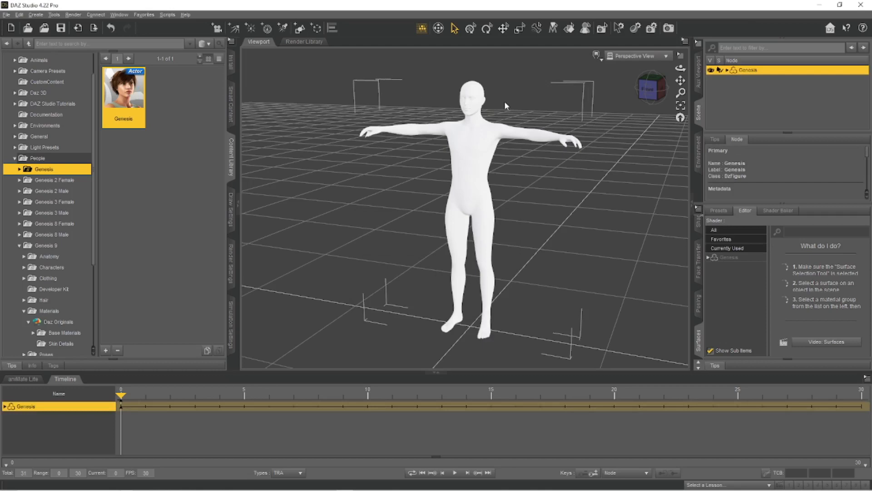
Step: Start exporting the Genesis figure to D:\tmp\G1_For_Mixamo in Autodesk FBX format
{"action": "left_click", "coordinate": [7, 15]}
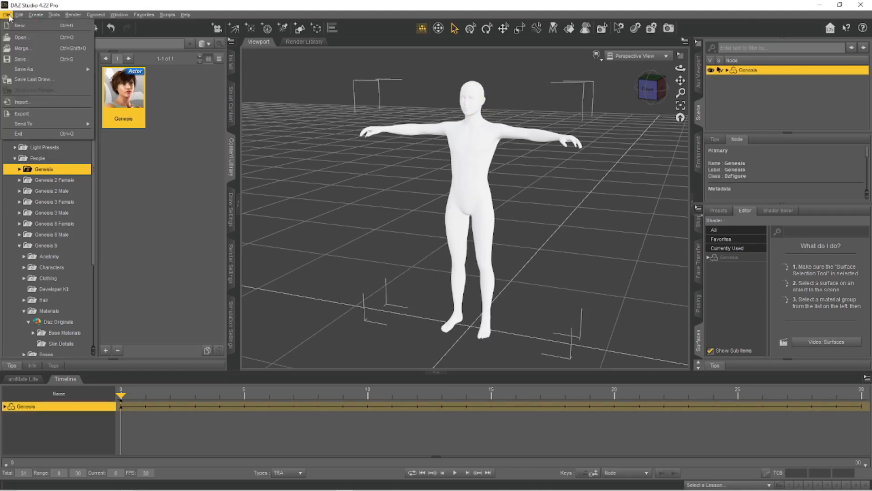
{"action": "left_click", "coordinate": [27, 111]}
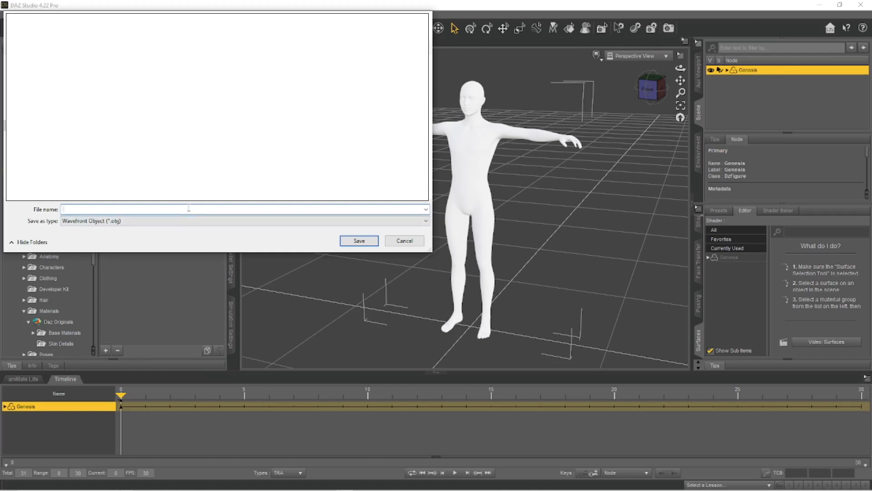
{"action": "type", "text": "D:\\tmp\\"}
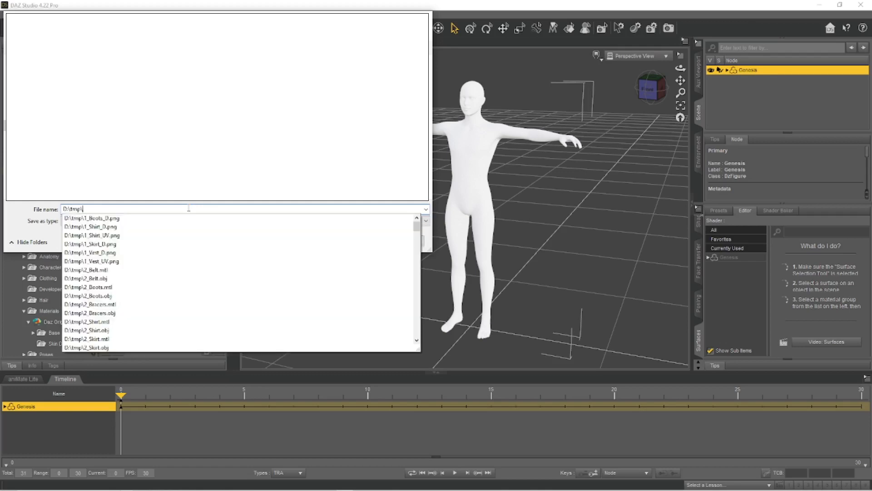
{"action": "type", "text": "G1_For_Mixamo"}
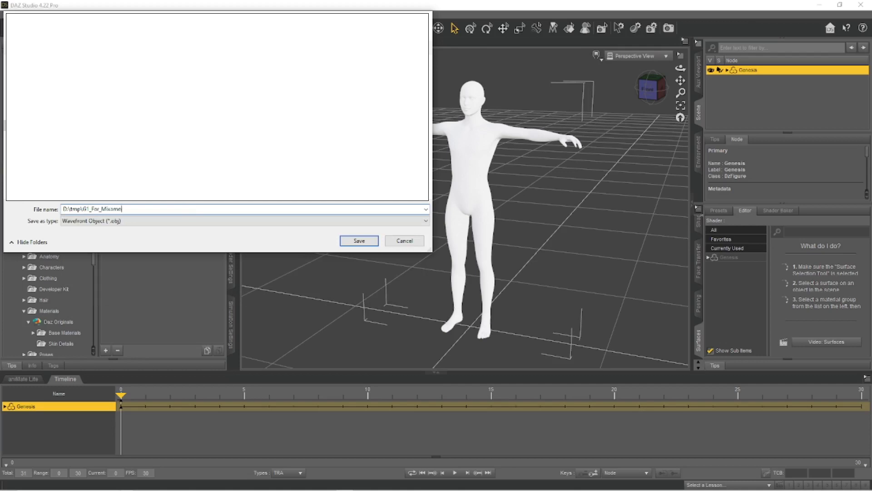
{"action": "left_click", "coordinate": [133, 220]}
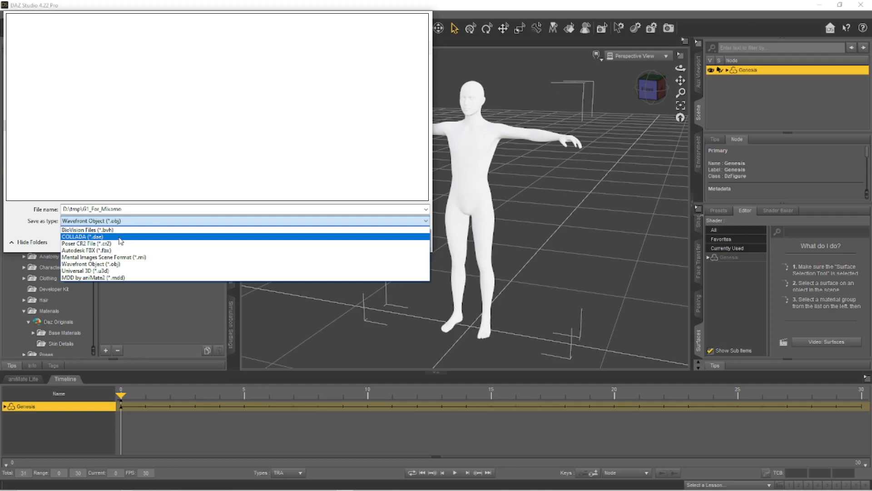
{"action": "left_click", "coordinate": [117, 251]}
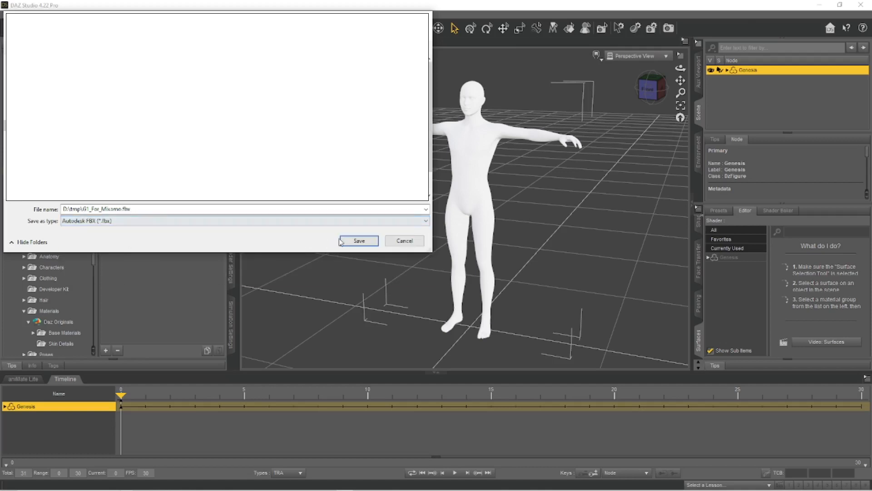
{"action": "left_click", "coordinate": [369, 244]}
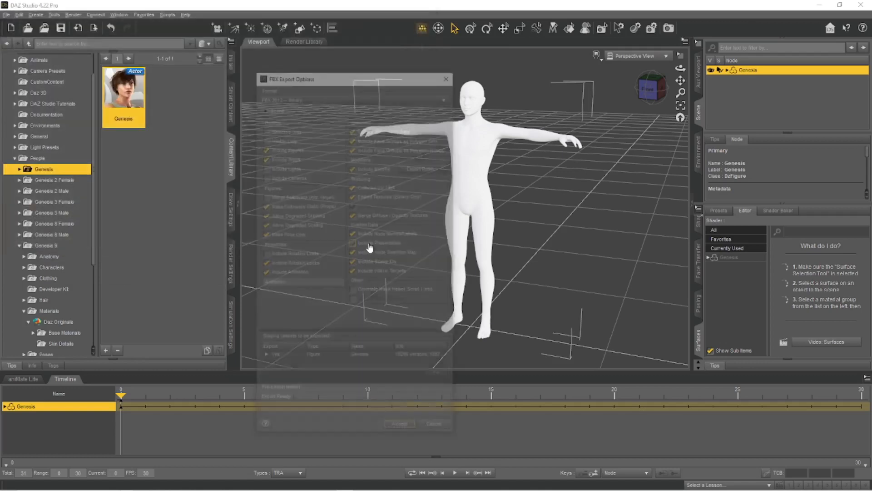
Step: Review the FBX export options and complete the export in FBX 2012 -- Binary format with Make Followers Static (Props) kept enabled
{"action": "left_click", "coordinate": [369, 246]}
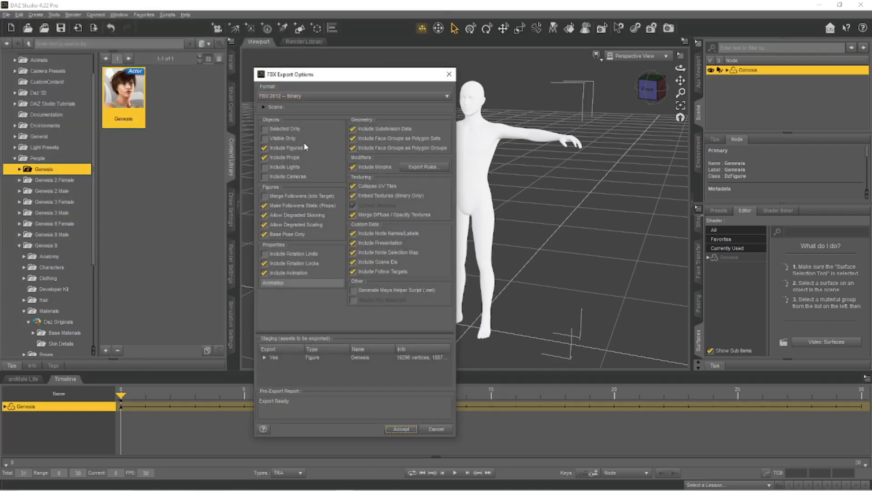
{"action": "left_click", "coordinate": [326, 205]}
{"action": "left_click", "coordinate": [326, 205]}
{"action": "left_click", "coordinate": [407, 429]}
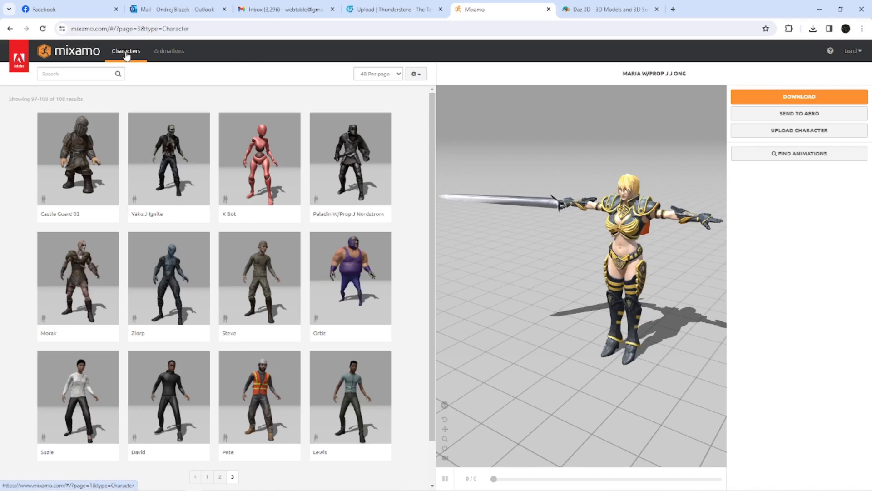
Step: Switch to Mixamo and upload D:\tmp\G1_For_Mixamo.fbx as a new character, accepting it in place of the current one
{"action": "left_click", "coordinate": [803, 132]}
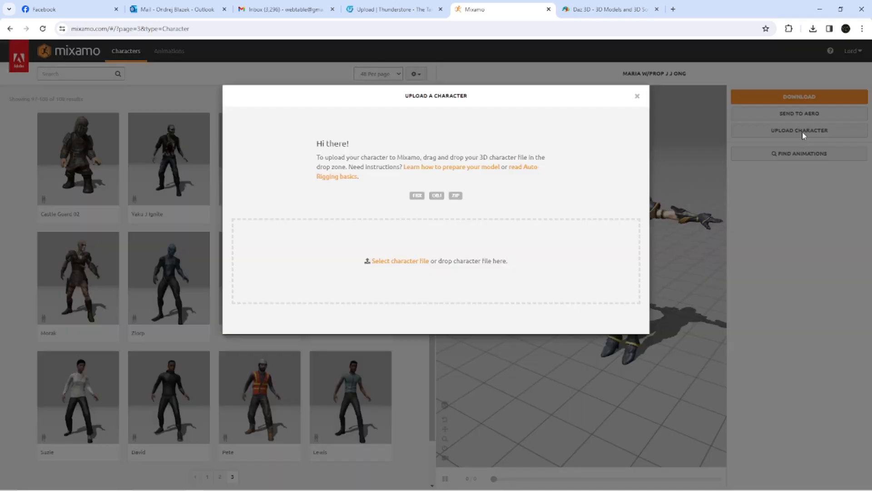
{"action": "left_click", "coordinate": [400, 263]}
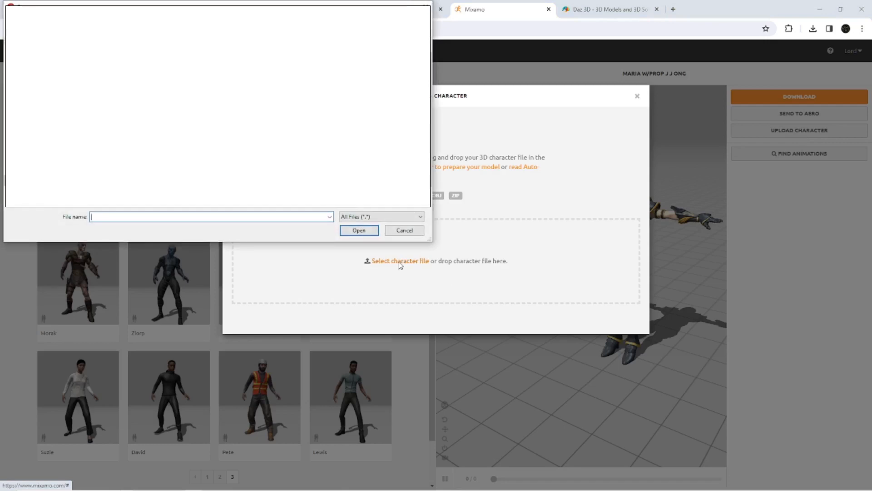
{"action": "type", "text": "D:\\tm"}
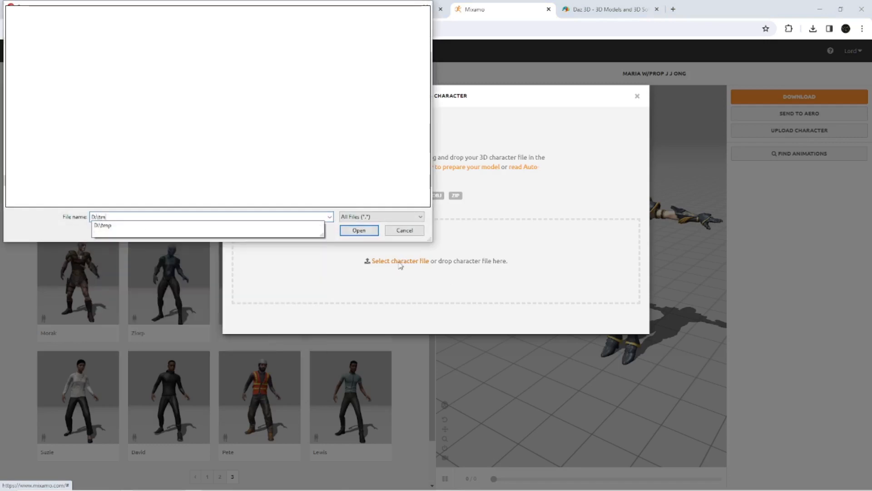
{"action": "type", "text": "p\\G1"}
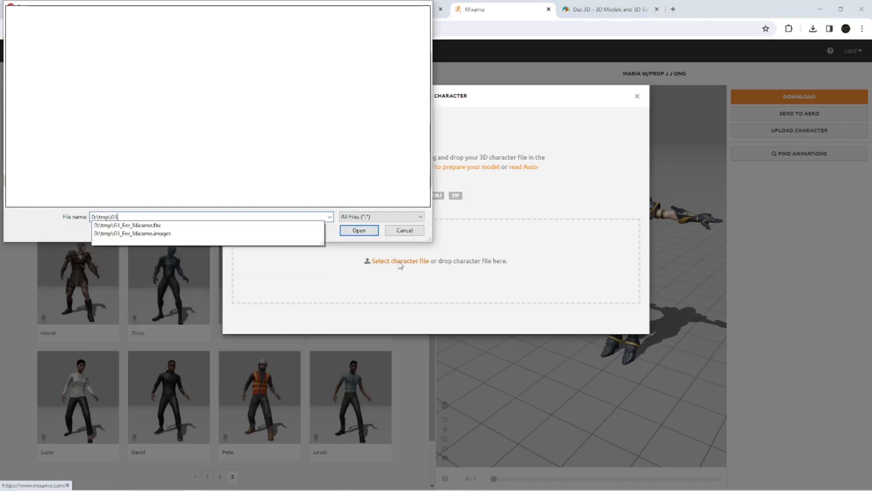
{"action": "key", "text": "Down"}
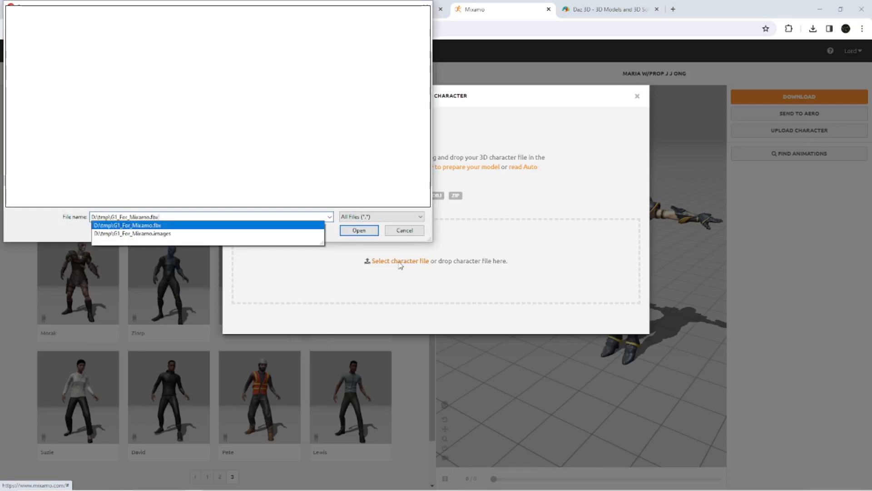
{"action": "key", "text": "Return"}
{"action": "key", "text": "Return"}
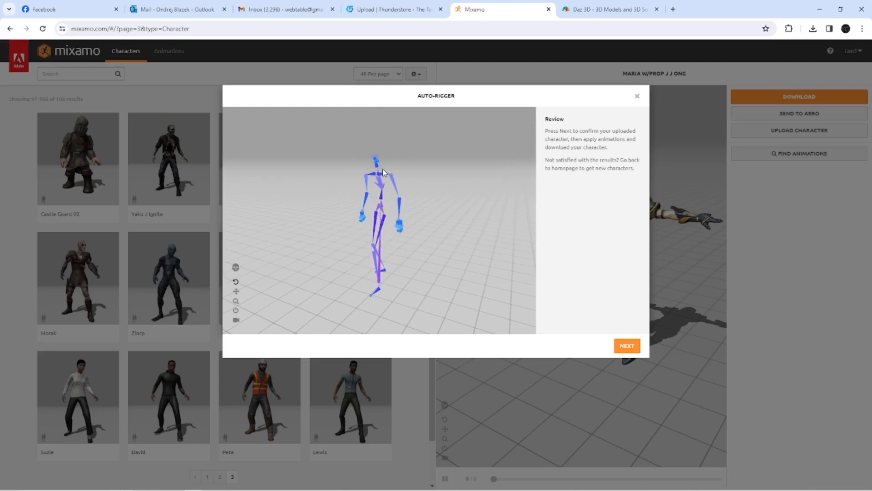
{"action": "left_click", "coordinate": [626, 347]}
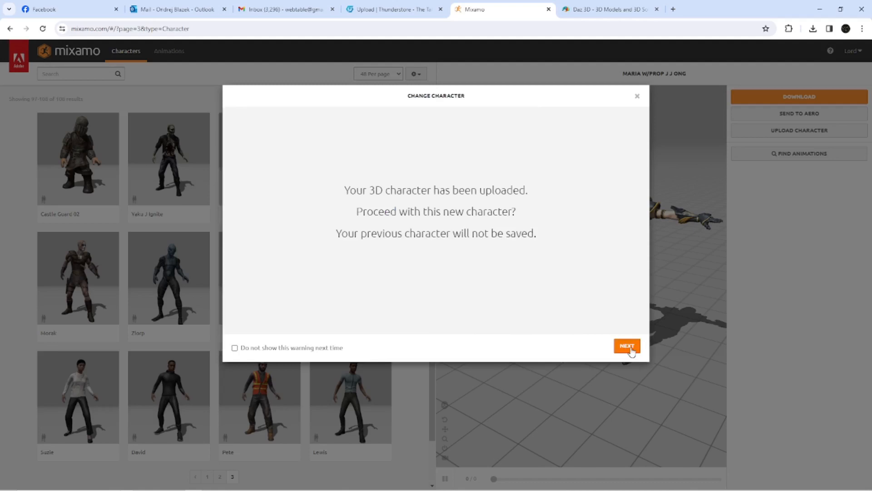
{"action": "left_click", "coordinate": [629, 348]}
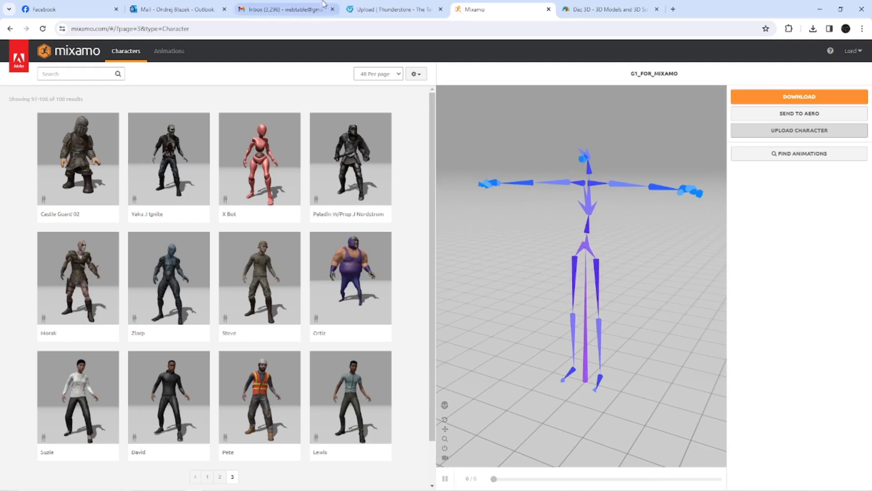
Step: Filter the Mixamo animations by the Dance genre and apply Brooklyn Uprock to the uploaded character
{"action": "left_click", "coordinate": [182, 54]}
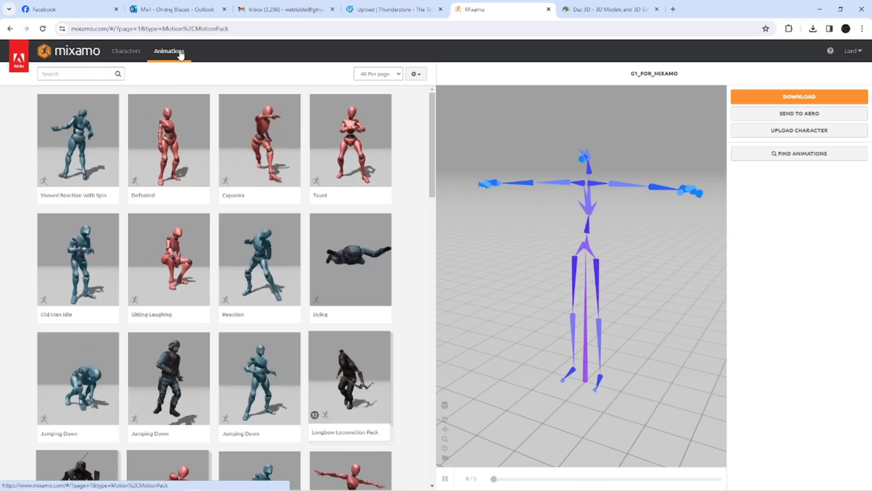
{"action": "left_click", "coordinate": [75, 73]}
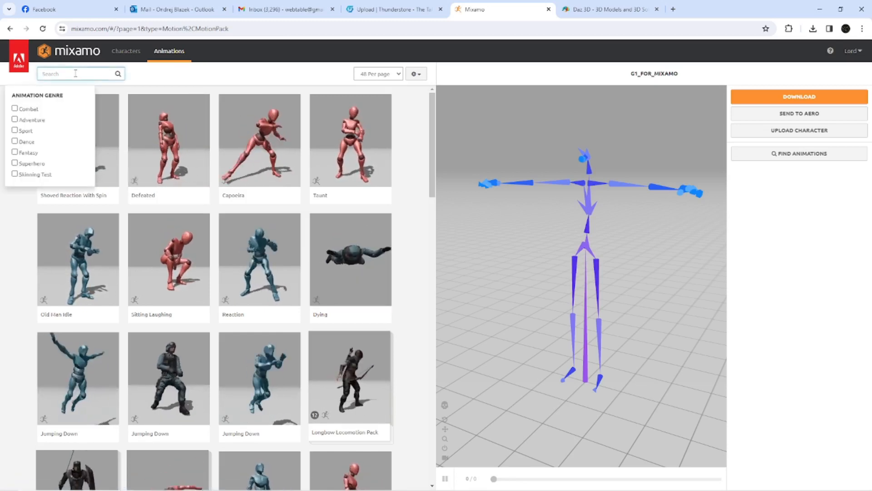
{"action": "left_click", "coordinate": [15, 142]}
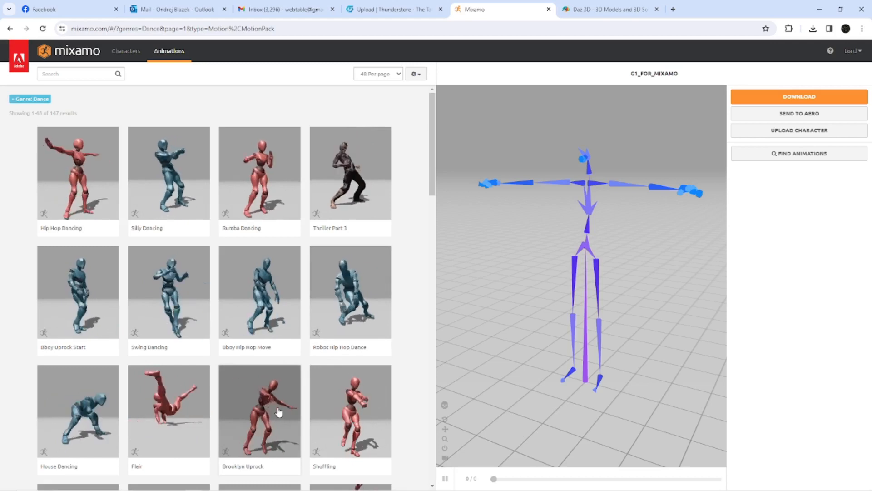
{"action": "left_click", "coordinate": [260, 406]}
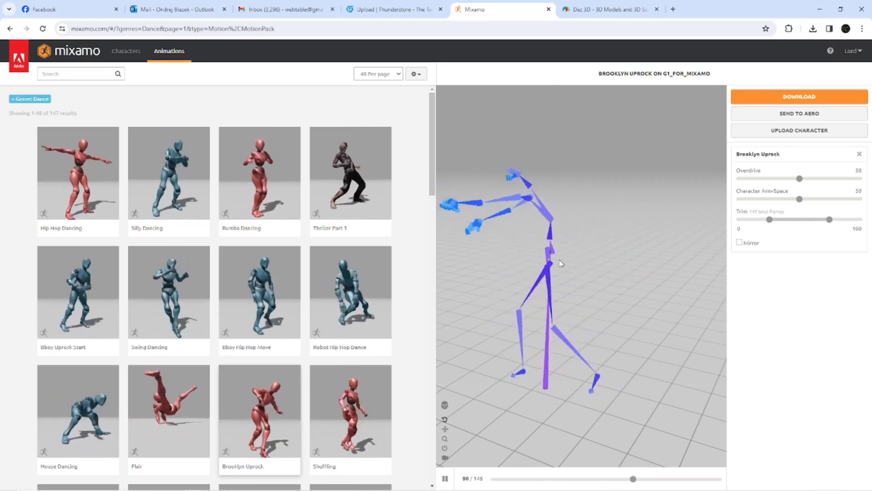
Step: Download the Brooklyn Uprock animation as FBX Binary with skin, 30 frames per second and no keyframe reduction
{"action": "left_click", "coordinate": [837, 98]}
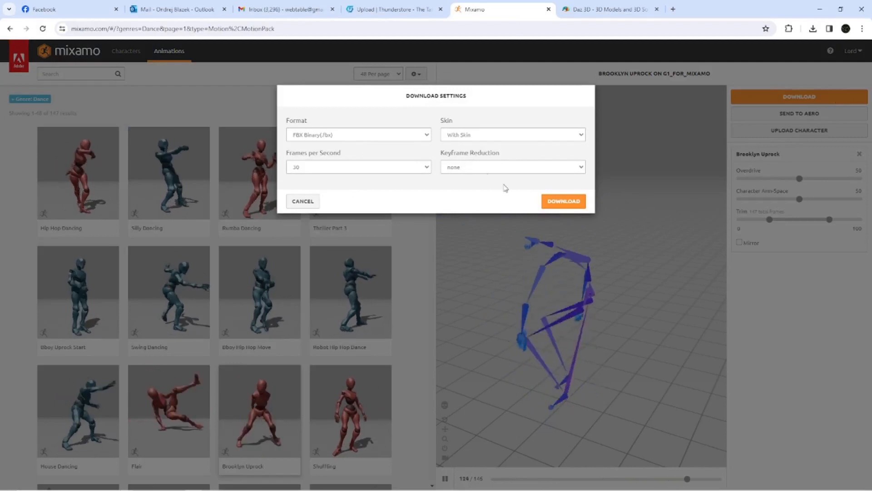
{"action": "left_click", "coordinate": [558, 203]}
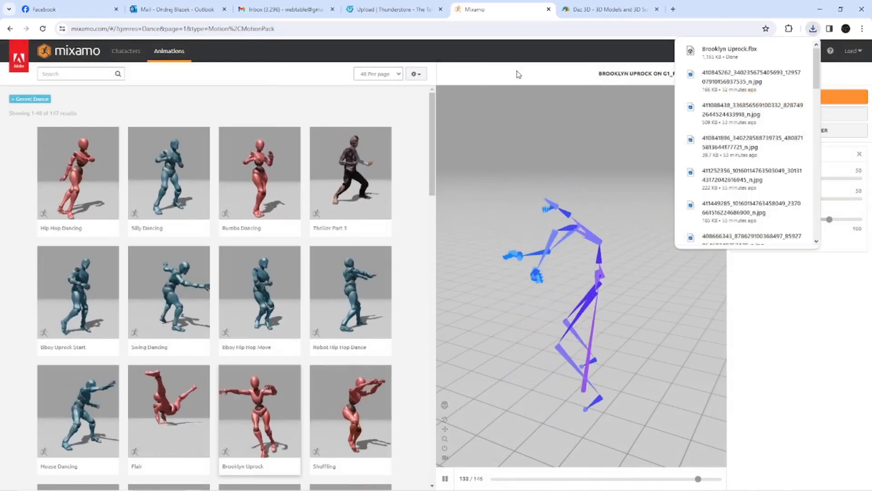
Step: Switch to DAZ Studio and import the downloaded Brooklyn Uprock.fbx with Include Animation enabled, using the mixamo.com animation take
{"action": "key", "text": "alt+Tab"}
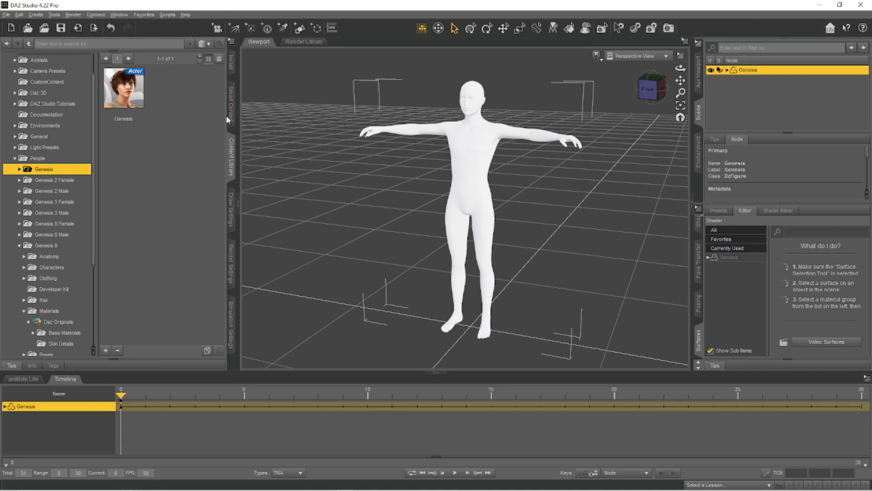
{"action": "mouse_move", "coordinate": [291, 489]}
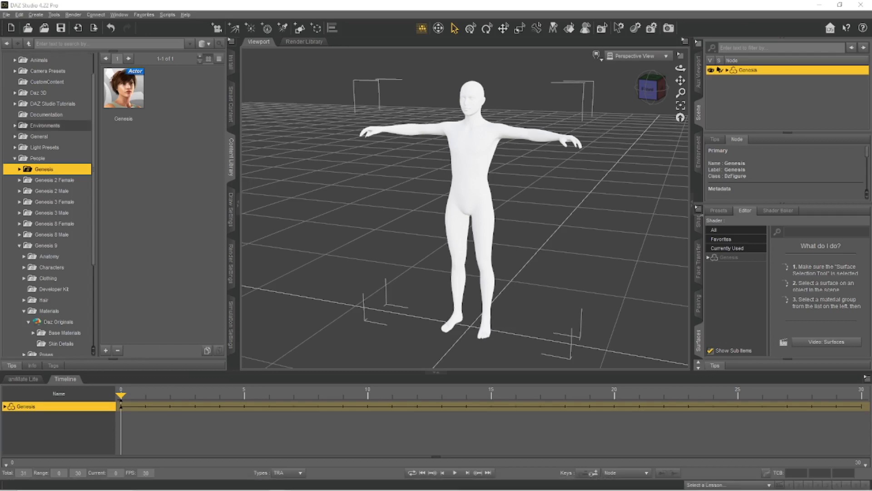
{"action": "left_click_drag", "start_coordinate": [4, 197], "coordinate": [470, 188]}
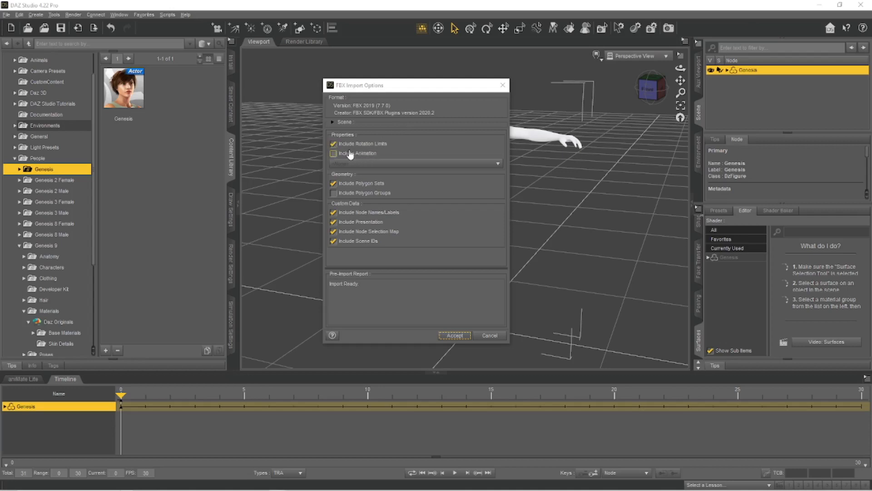
{"action": "left_click", "coordinate": [333, 154]}
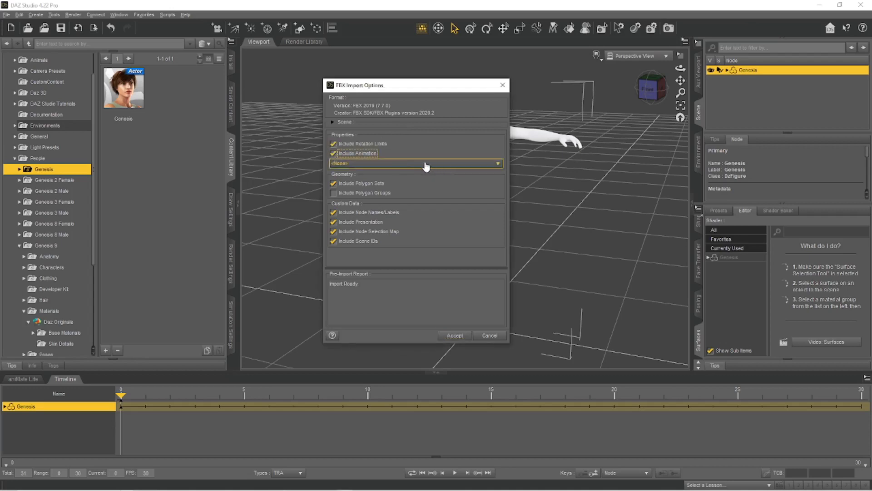
{"action": "left_click", "coordinate": [392, 163]}
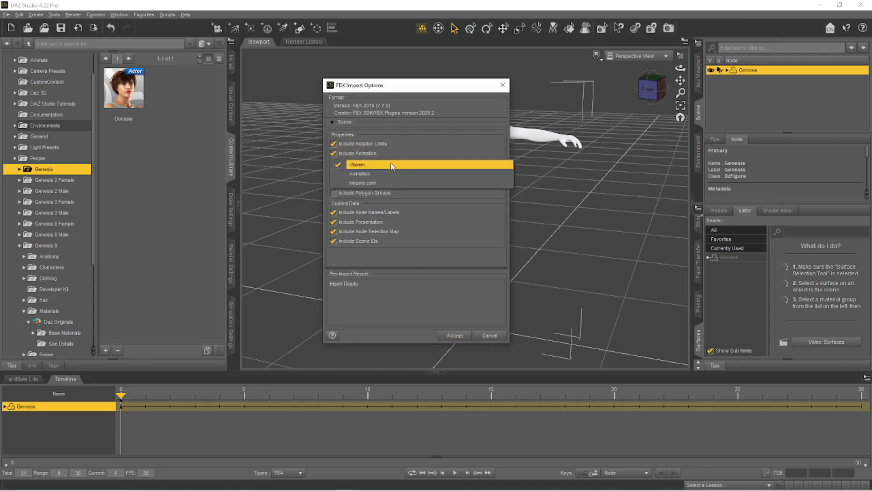
{"action": "left_click", "coordinate": [371, 183]}
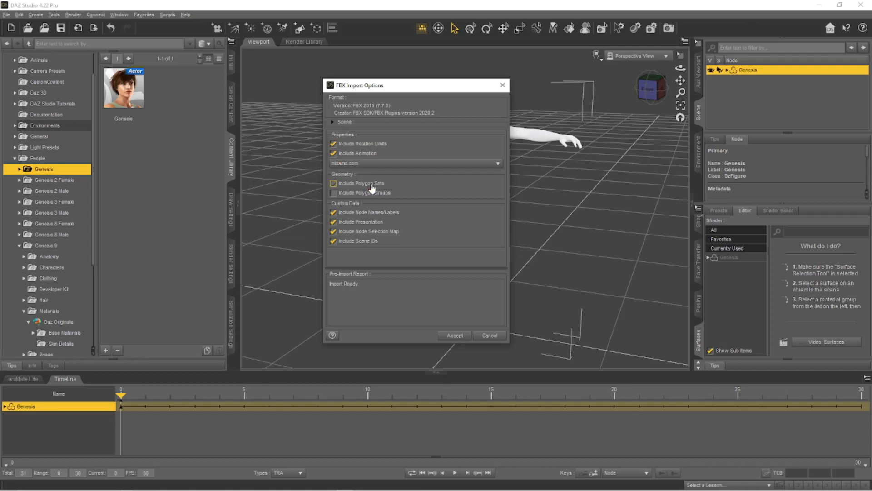
{"action": "left_click", "coordinate": [371, 186]}
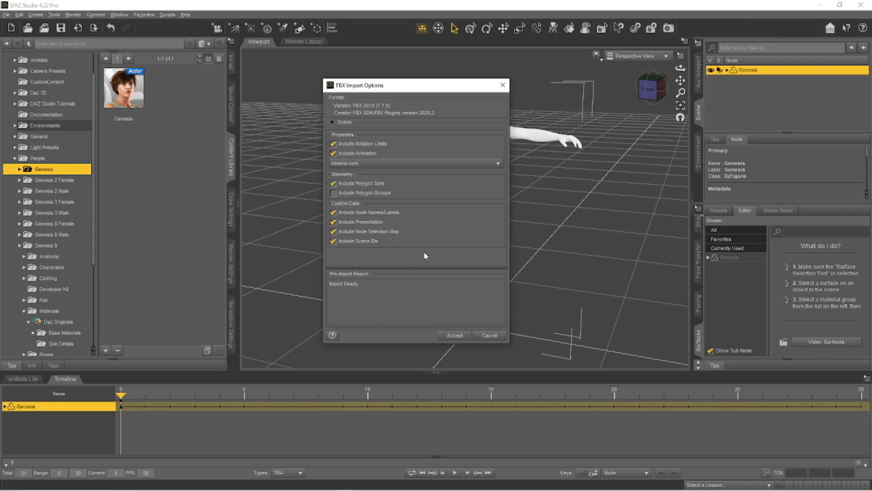
{"action": "left_click", "coordinate": [453, 336]}
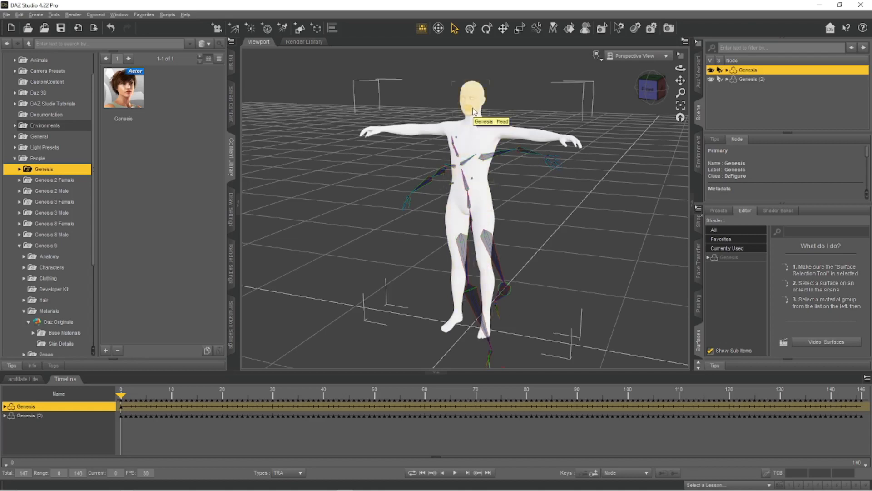
Step: Delete the original Genesis figure from the scene and scrub the timeline to check the imported skeleton's animation
{"action": "left_click", "coordinate": [745, 81]}
{"action": "left_click", "coordinate": [743, 71]}
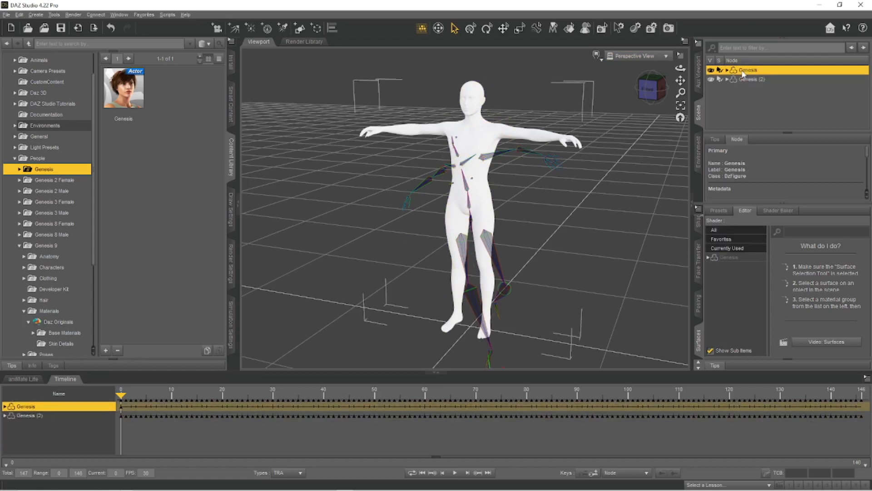
{"action": "key", "text": "Delete"}
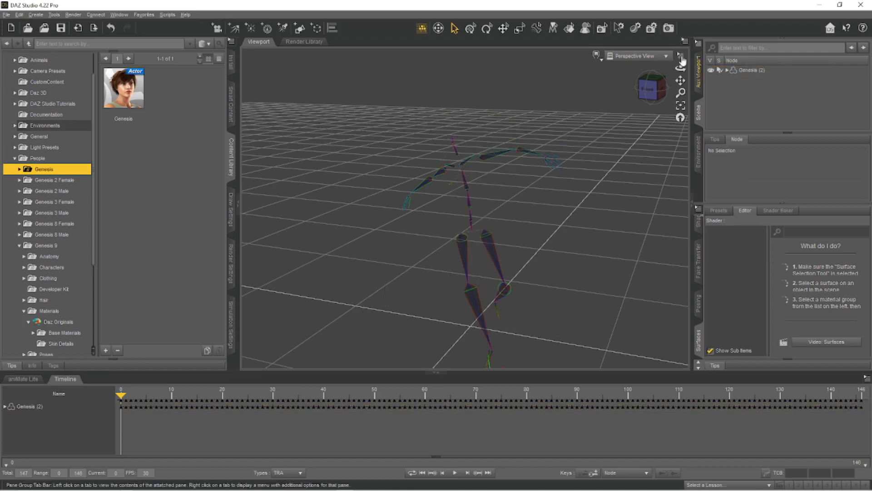
{"action": "mouse_move", "coordinate": [121, 395]}
{"action": "left_mouse_down"}
{"action": "mouse_move", "coordinate": [317, 409]}
{"action": "mouse_move", "coordinate": [858, 407]}
{"action": "mouse_move", "coordinate": [750, 421]}
{"action": "mouse_move", "coordinate": [116, 397]}
{"action": "left_mouse_up"}
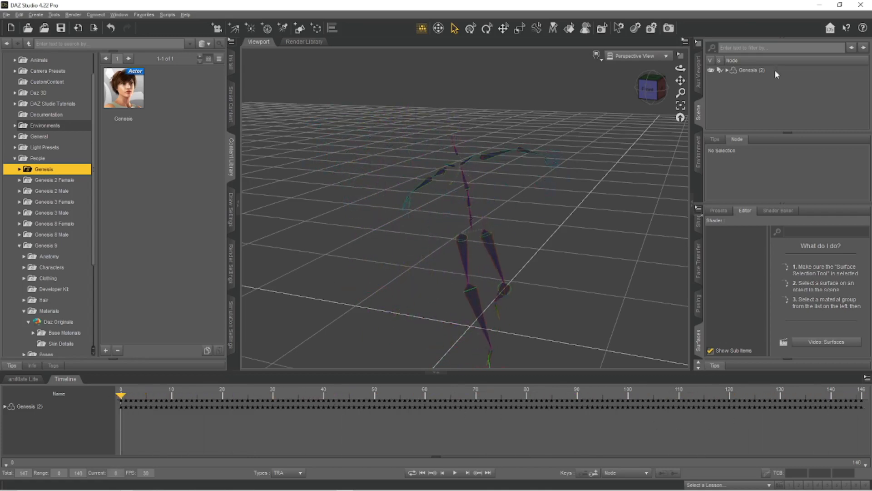
Step: Save the Genesis (2) skeleton's animation as a pose preset named Dance in CustomContent, covering the animated range from frame 0 to 146
{"action": "left_click", "coordinate": [755, 71]}
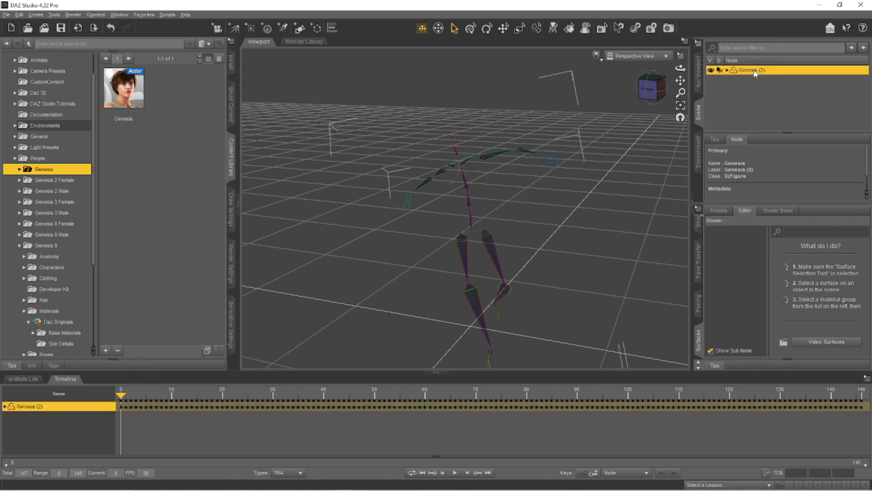
{"action": "left_click", "coordinate": [7, 14]}
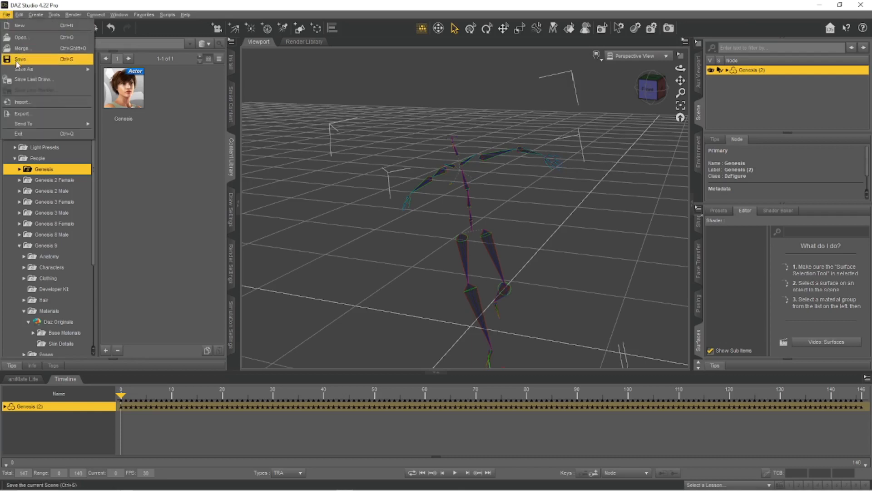
{"action": "mouse_move", "coordinate": [18, 69]}
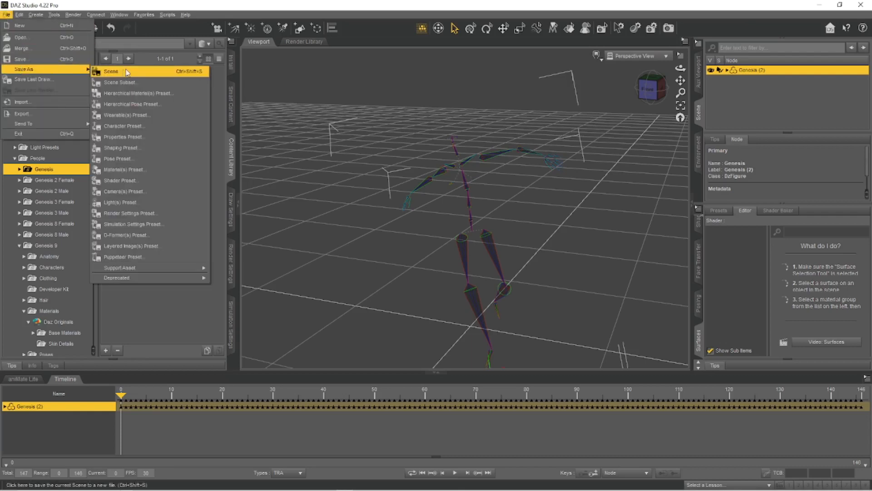
{"action": "left_click", "coordinate": [123, 159]}
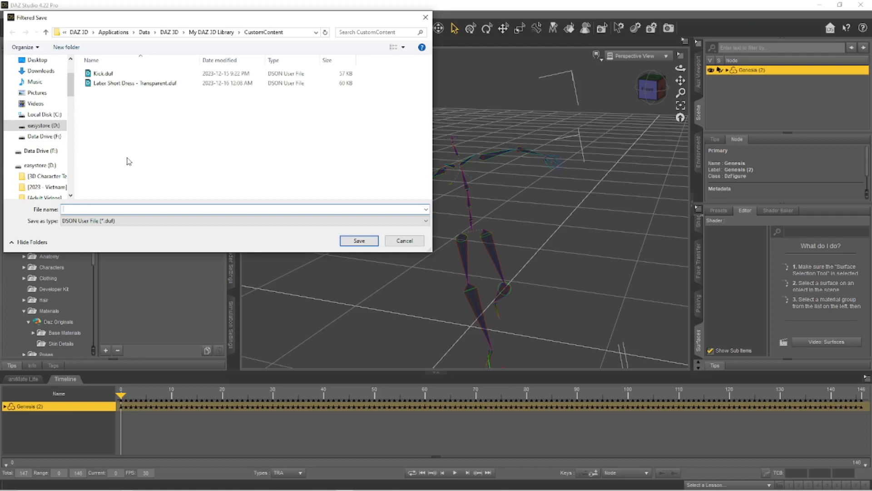
{"action": "type", "text": "Dancew"}
{"action": "left_click", "coordinate": [360, 240]}
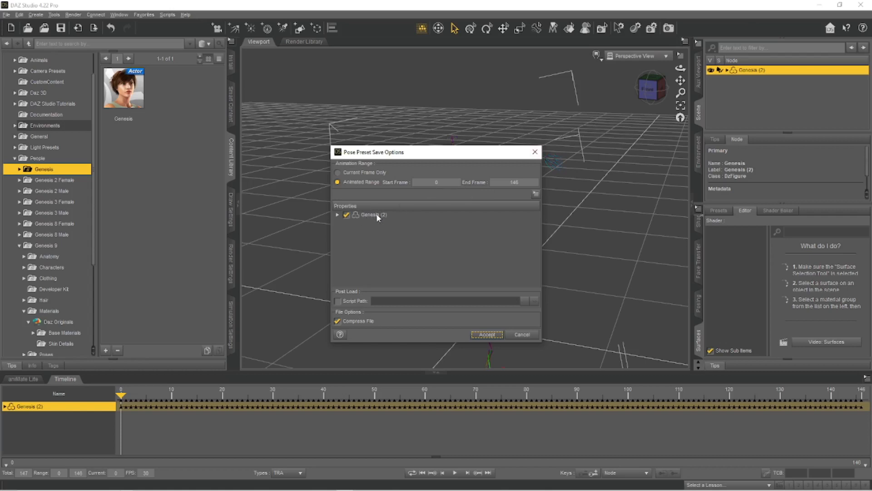
{"action": "left_click", "coordinate": [476, 334]}
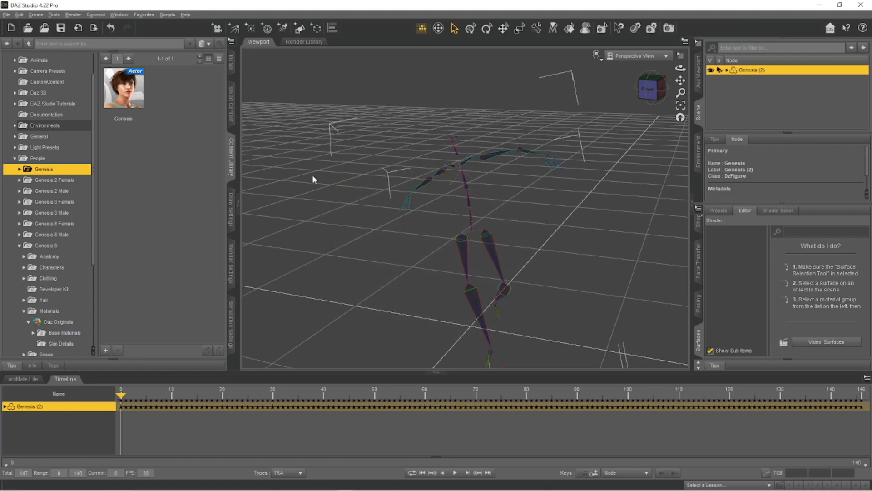
Step: Delete the Genesis (2) skeleton from the scene and load a fresh Genesis figure from the content library
{"action": "left_click", "coordinate": [780, 92]}
{"action": "left_click", "coordinate": [757, 71]}
{"action": "key", "text": "Delete"}
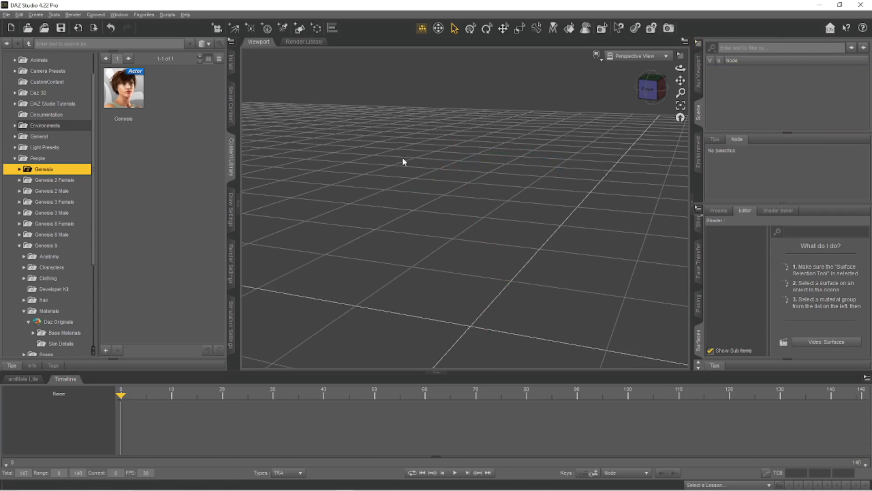
{"action": "double_click", "coordinate": [124, 99]}
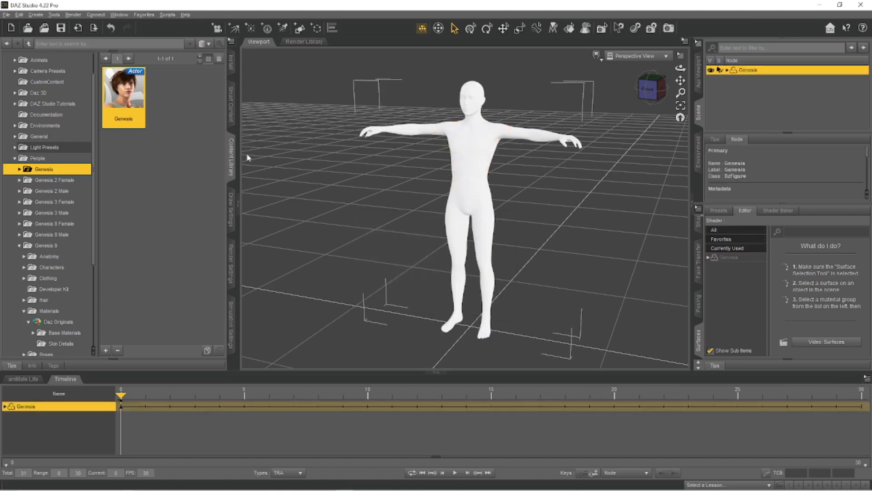
Step: Apply the Sample Lana - No Gen material from the Genesis Materials folder to the figure
{"action": "left_click", "coordinate": [19, 169]}
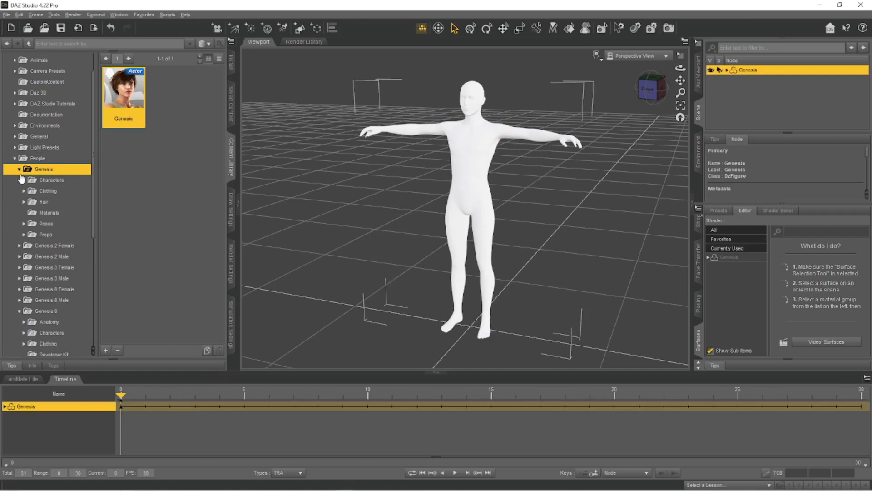
{"action": "left_click", "coordinate": [47, 213]}
{"action": "double_click", "coordinate": [165, 218]}
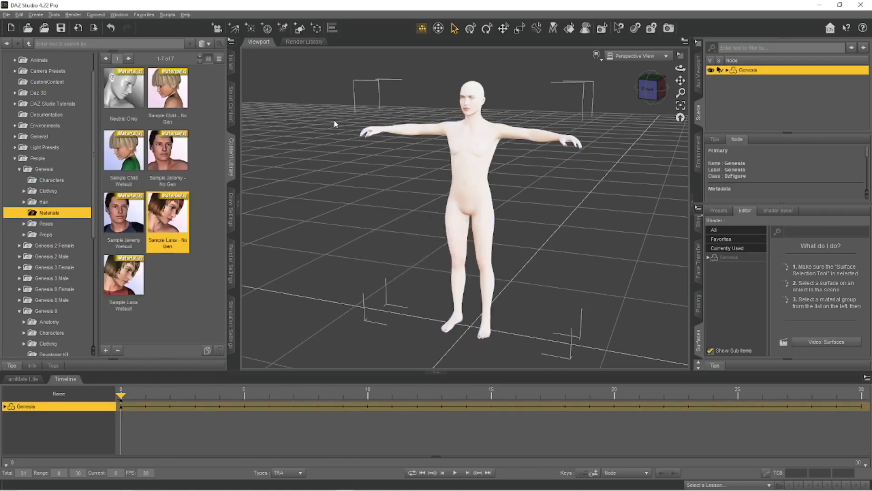
Step: Apply the Dance preset from CustomContent to Genesis, adding the missing frames and turning limits off, and scrub the timeline to preview it
{"action": "scroll", "coordinate": [59, 132], "scroll_direction": "up", "scroll_amount": 1}
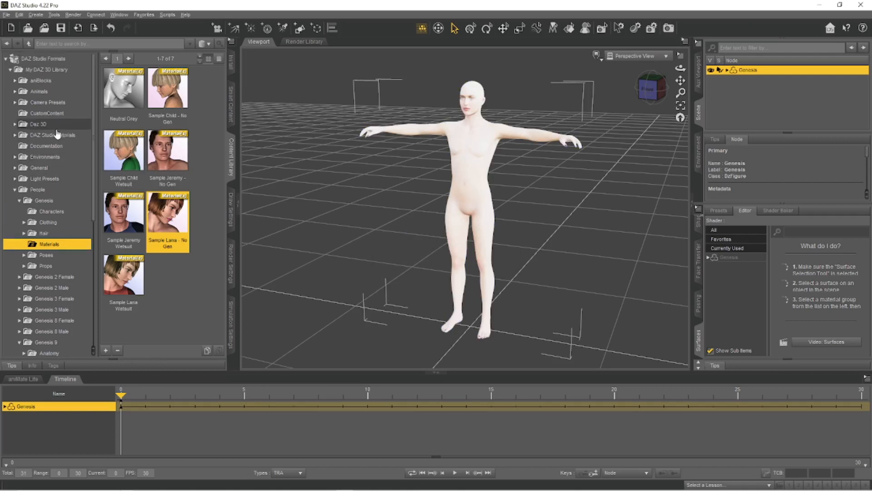
{"action": "left_click", "coordinate": [39, 114]}
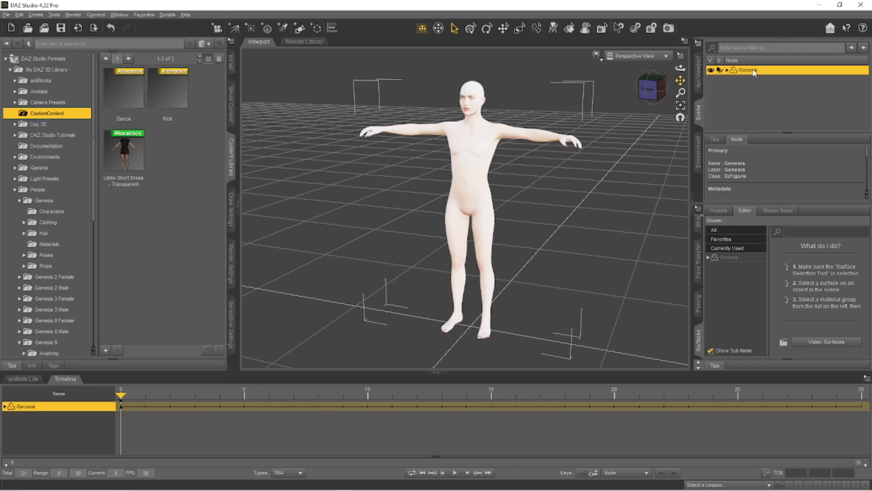
{"action": "double_click", "coordinate": [130, 93]}
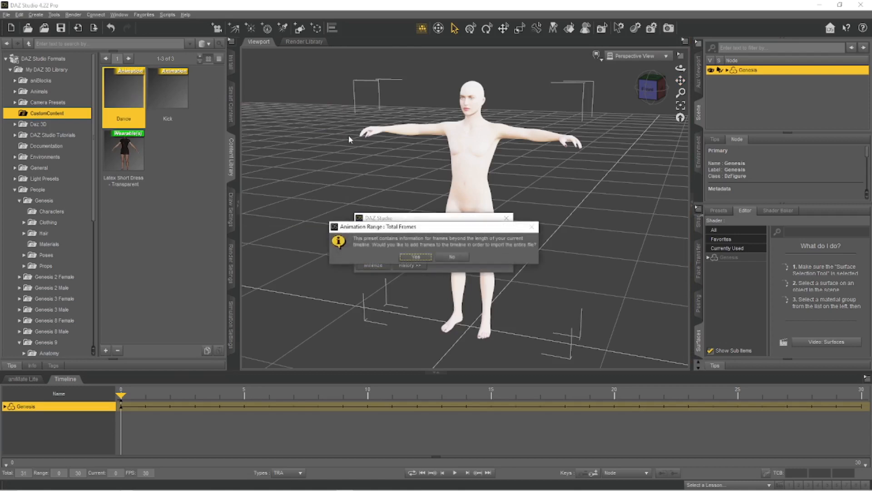
{"action": "left_click", "coordinate": [420, 258]}
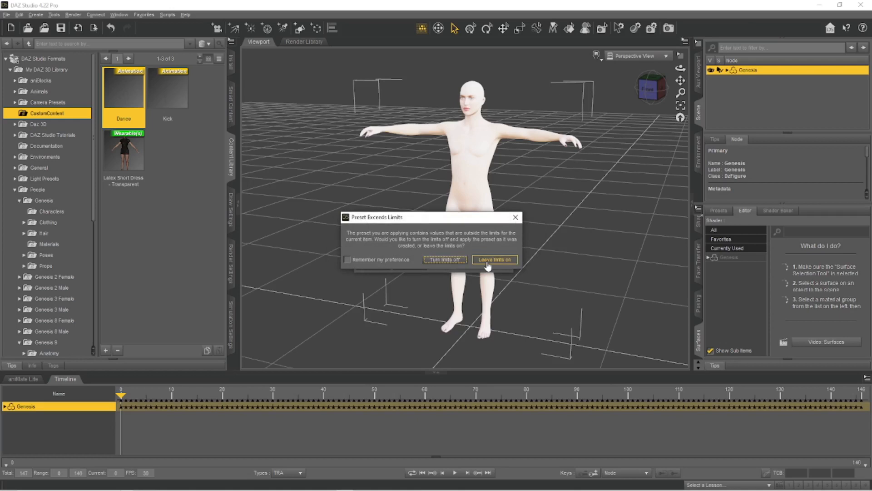
{"action": "left_click", "coordinate": [455, 267]}
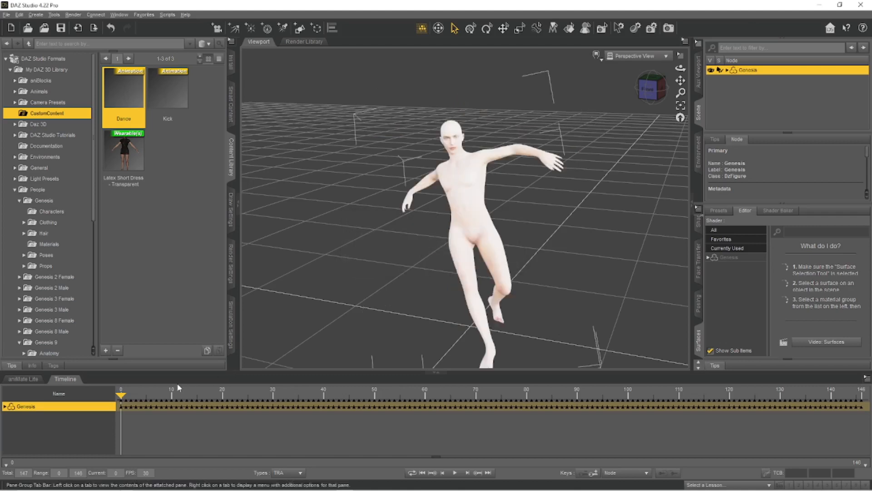
{"action": "mouse_move", "coordinate": [121, 394]}
{"action": "left_mouse_down"}
{"action": "mouse_move", "coordinate": [790, 399]}
{"action": "mouse_move", "coordinate": [459, 410]}
{"action": "mouse_move", "coordinate": [121, 407]}
{"action": "left_mouse_up"}
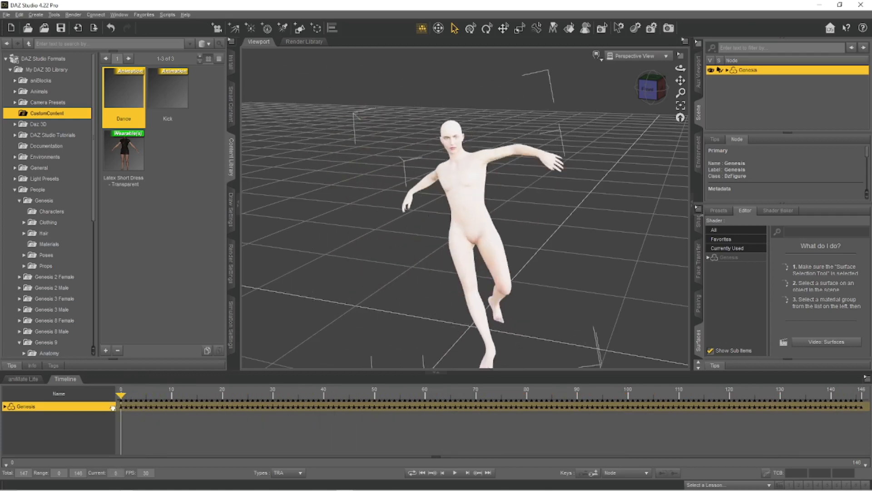
Step: Delete the Genesis figure and load Genesis 8 Basic Female from the Genesis 8 Female folder
{"action": "left_click", "coordinate": [757, 96]}
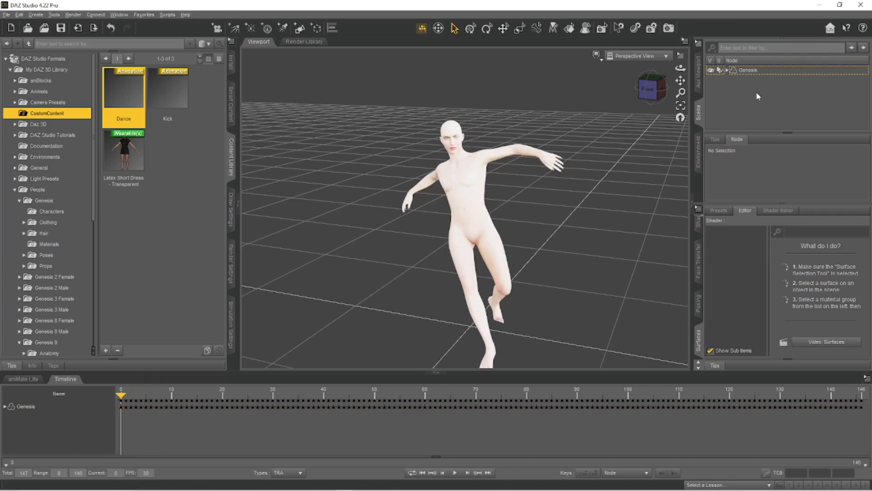
{"action": "left_click", "coordinate": [758, 70]}
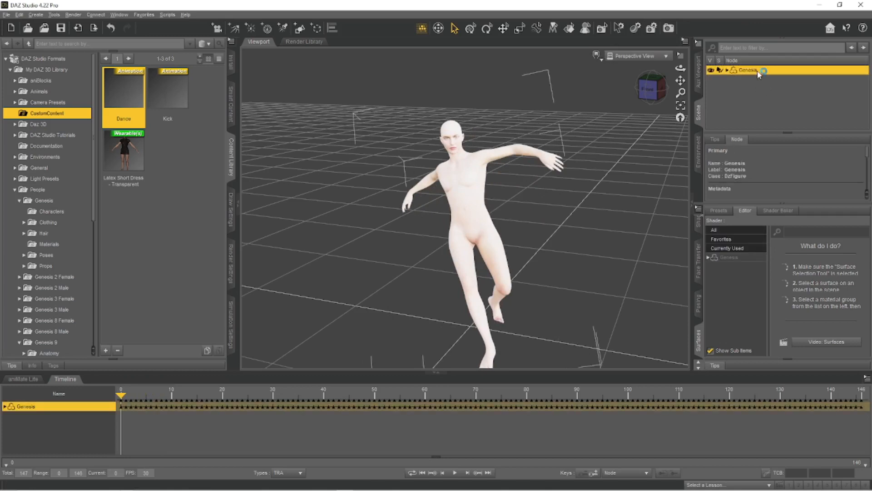
{"action": "key", "text": "Delete"}
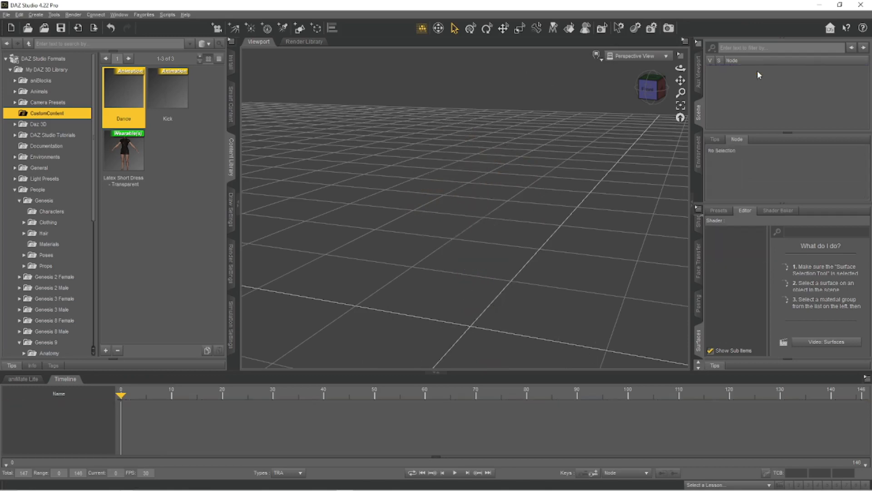
{"action": "left_click", "coordinate": [60, 332]}
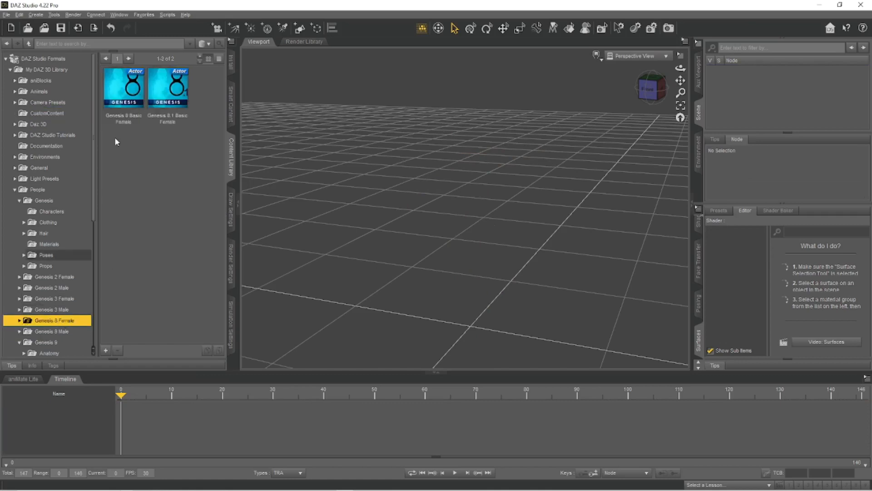
{"action": "double_click", "coordinate": [129, 92]}
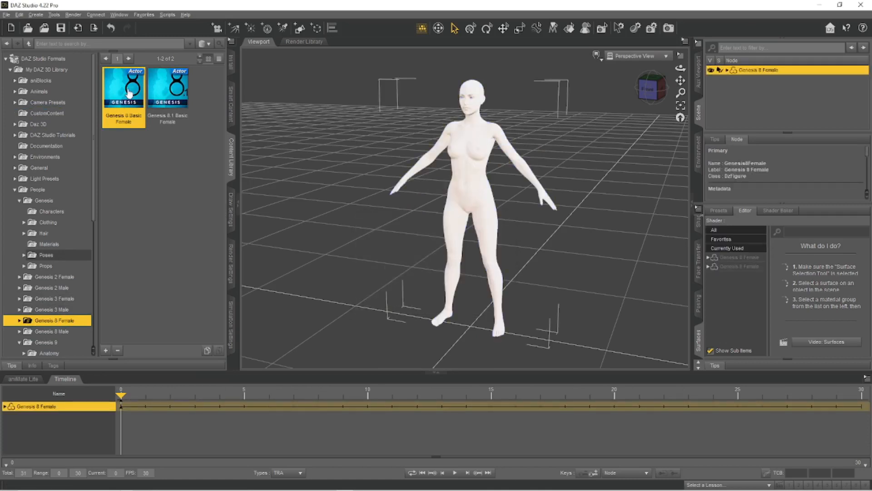
Step: Apply the Dance preset from CustomContent to Genesis 8 Female, adding the missing frames and turning limits off, and scrub the timeline to the last frame
{"action": "left_click", "coordinate": [38, 113]}
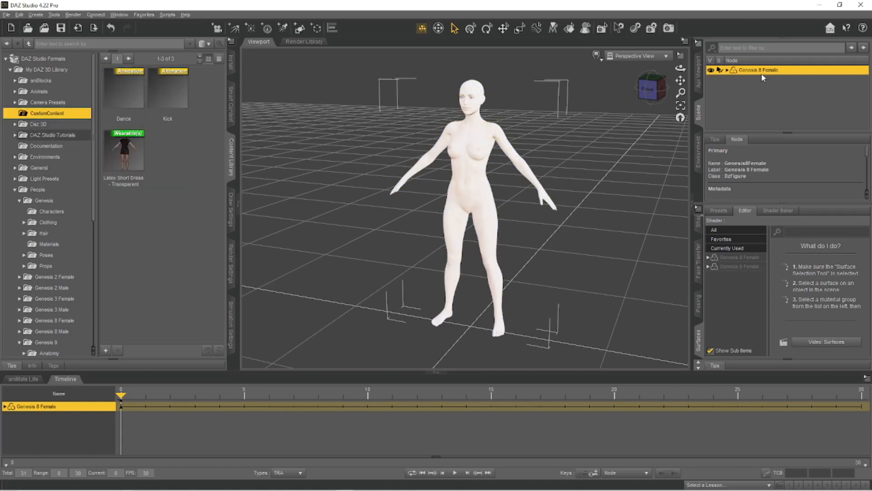
{"action": "double_click", "coordinate": [135, 95]}
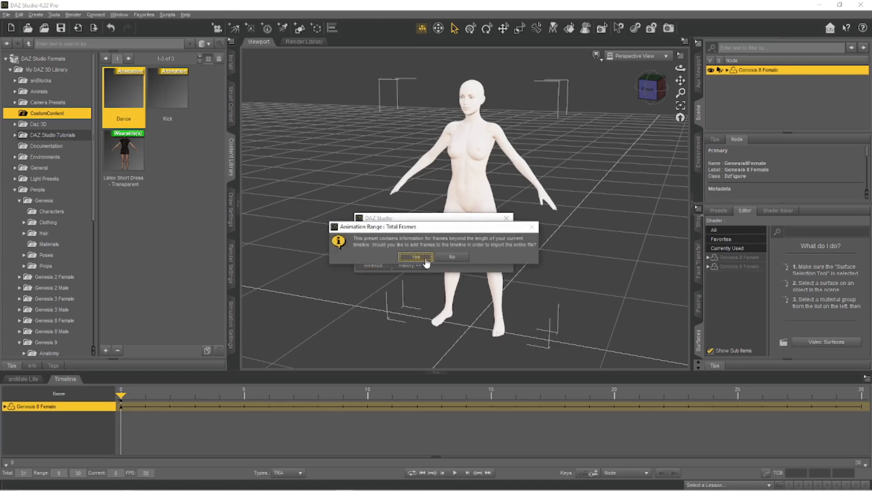
{"action": "left_click", "coordinate": [416, 257]}
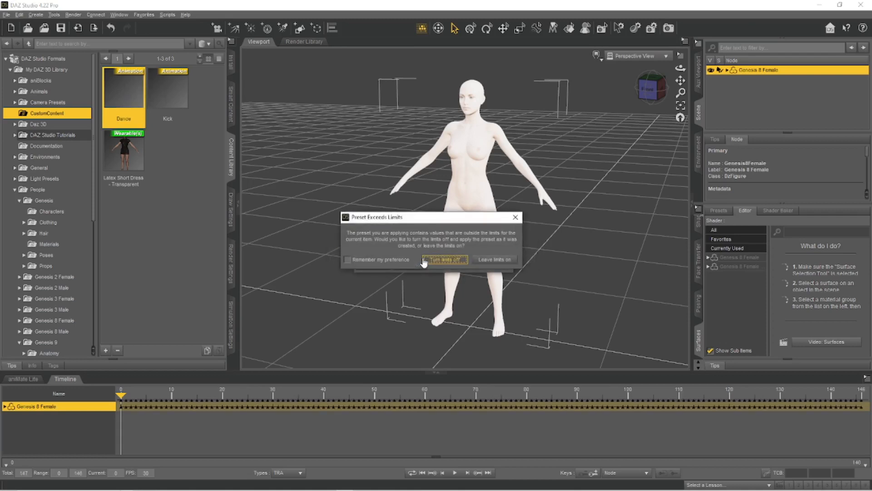
{"action": "left_click", "coordinate": [438, 259]}
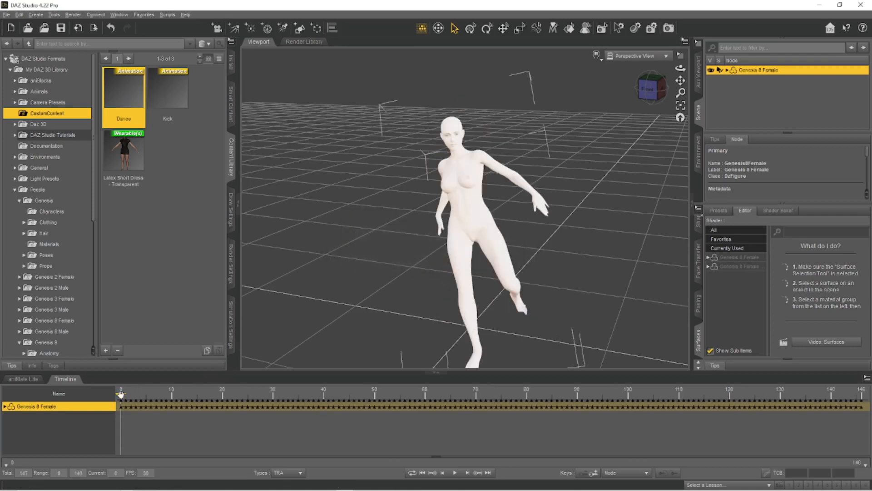
{"action": "left_click_drag", "start_coordinate": [121, 396], "coordinate": [862, 390]}
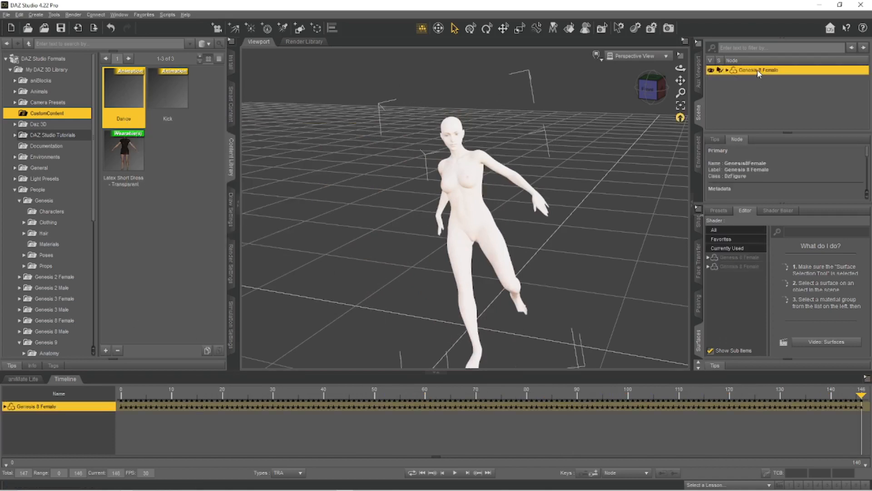
Step: Delete the Genesis 8 Female figure from the scene and load Genesis 9 from the Genesis 9 folder under People
{"action": "key", "text": "Delete"}
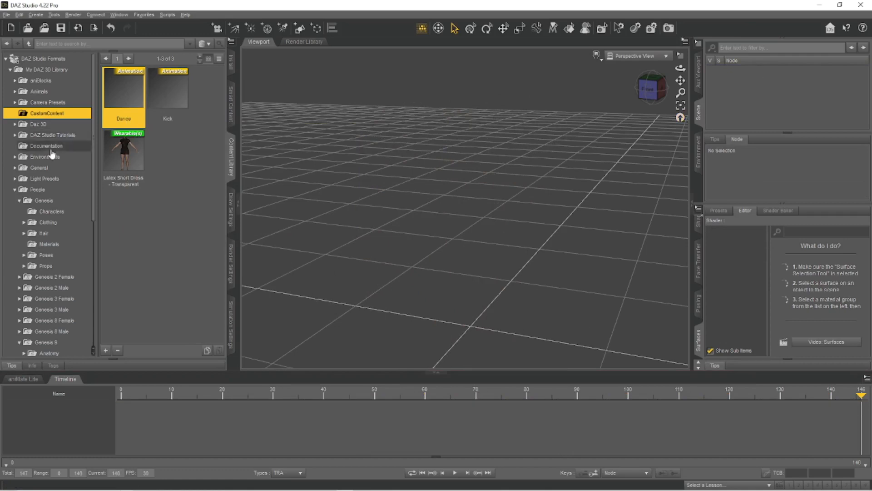
{"action": "left_click", "coordinate": [14, 190]}
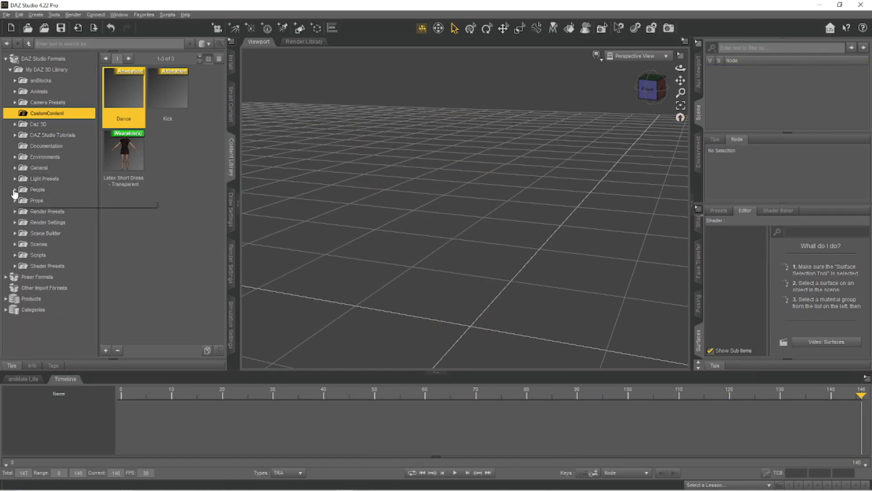
{"action": "left_click", "coordinate": [15, 191]}
{"action": "scroll", "coordinate": [69, 243], "scroll_direction": "down", "scroll_amount": 2}
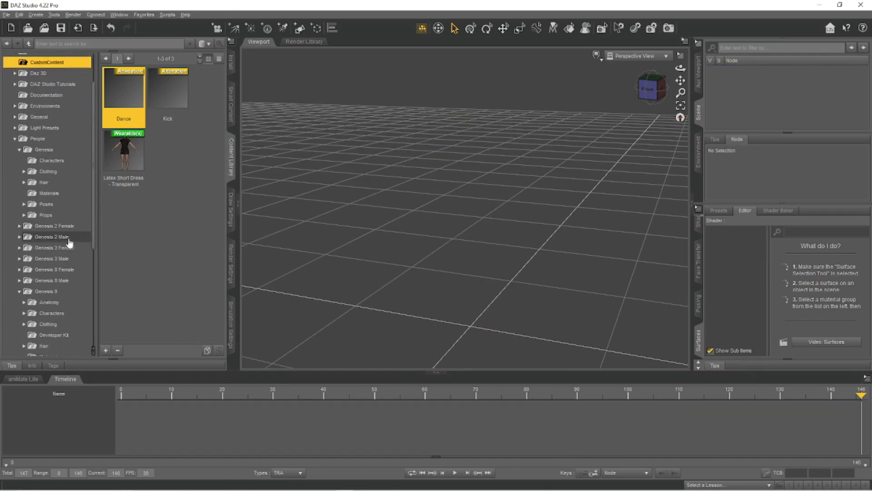
{"action": "scroll", "coordinate": [68, 245], "scroll_direction": "down", "scroll_amount": 1}
{"action": "left_click", "coordinate": [58, 248]}
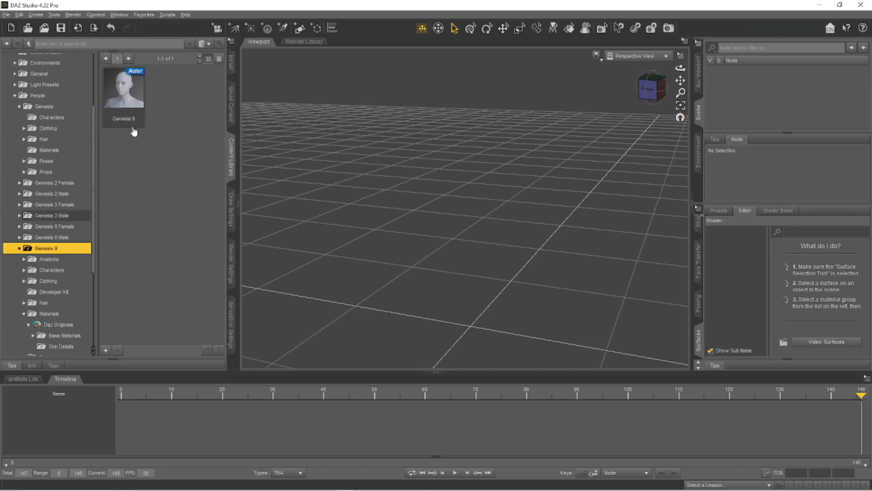
{"action": "double_click", "coordinate": [131, 103]}
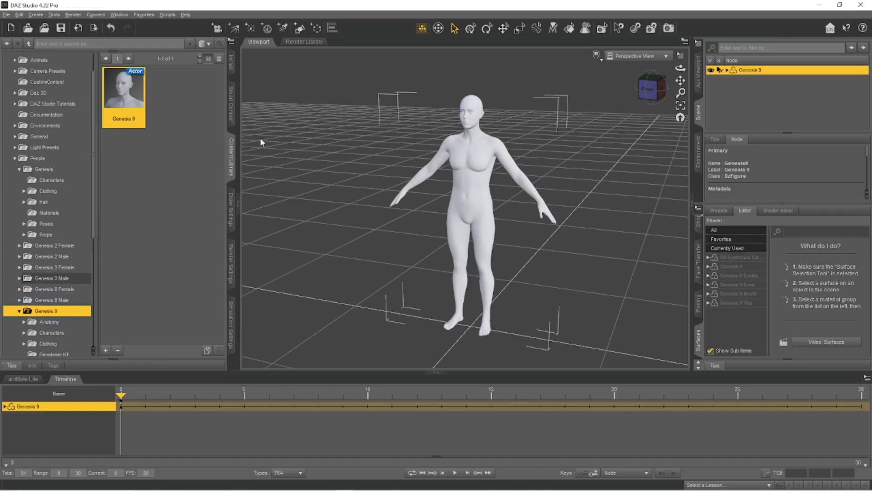
Step: Apply the Dance preset from CustomContent to Genesis 9, adding the missing frames and turning limits off, and scrub the timeline to preview it
{"action": "scroll", "coordinate": [63, 109], "scroll_direction": "up", "scroll_amount": 1}
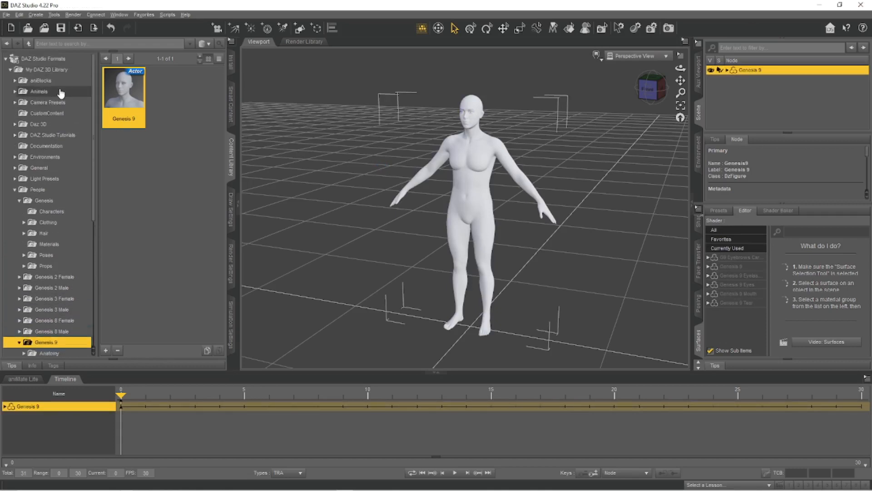
{"action": "left_click", "coordinate": [55, 114]}
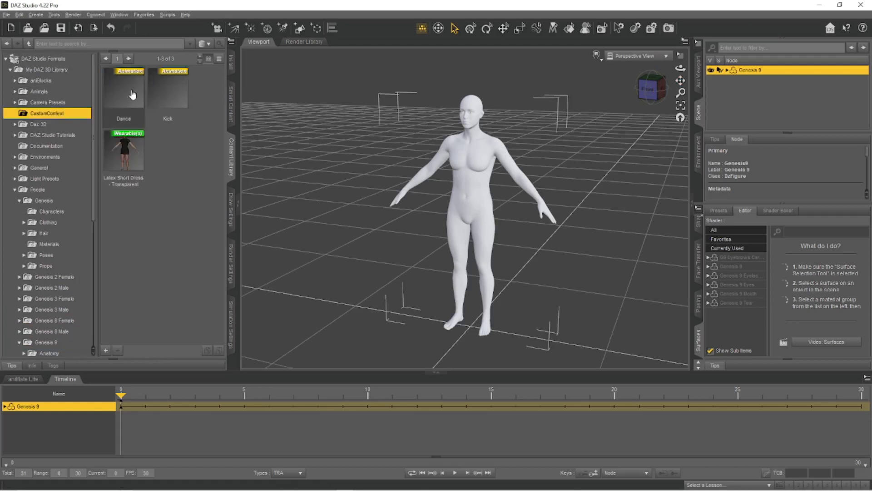
{"action": "double_click", "coordinate": [132, 95]}
{"action": "left_click", "coordinate": [410, 260]}
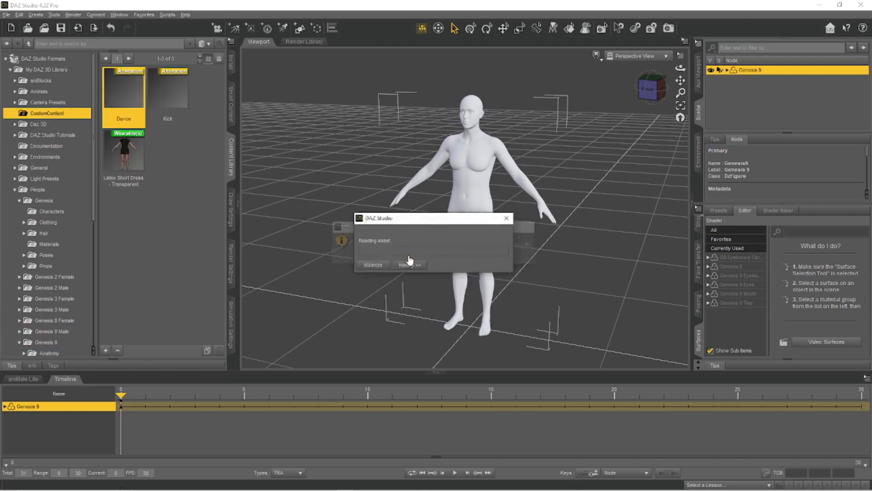
{"action": "left_click", "coordinate": [440, 257]}
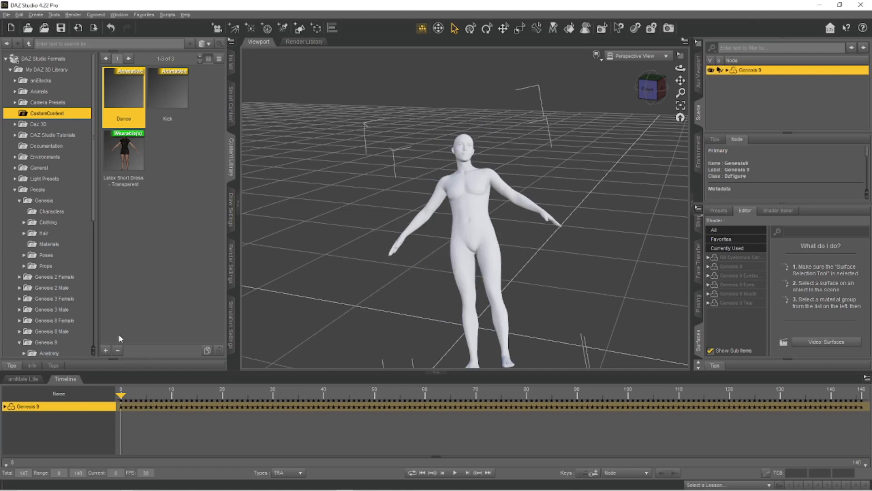
{"action": "mouse_move", "coordinate": [122, 397]}
{"action": "left_mouse_down"}
{"action": "mouse_move", "coordinate": [474, 413]}
{"action": "mouse_move", "coordinate": [859, 398]}
{"action": "mouse_move", "coordinate": [120, 407]}
{"action": "left_mouse_up"}
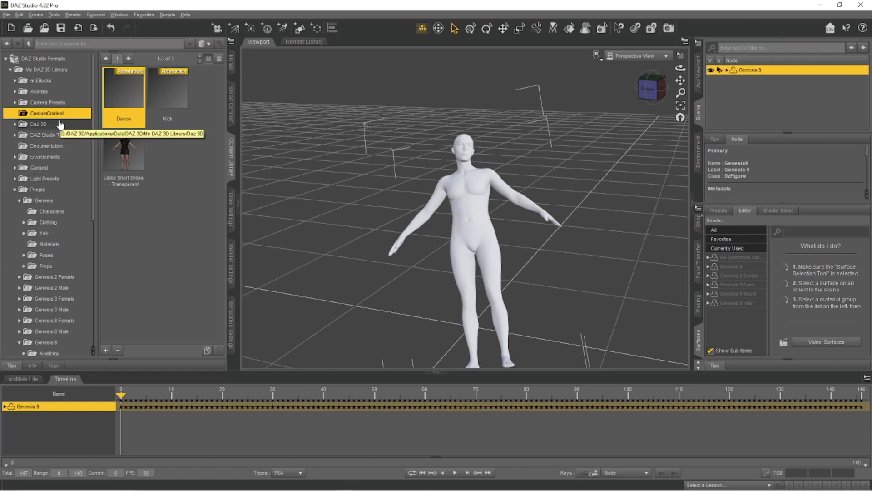
{"action": "left_click", "coordinate": [170, 170]}
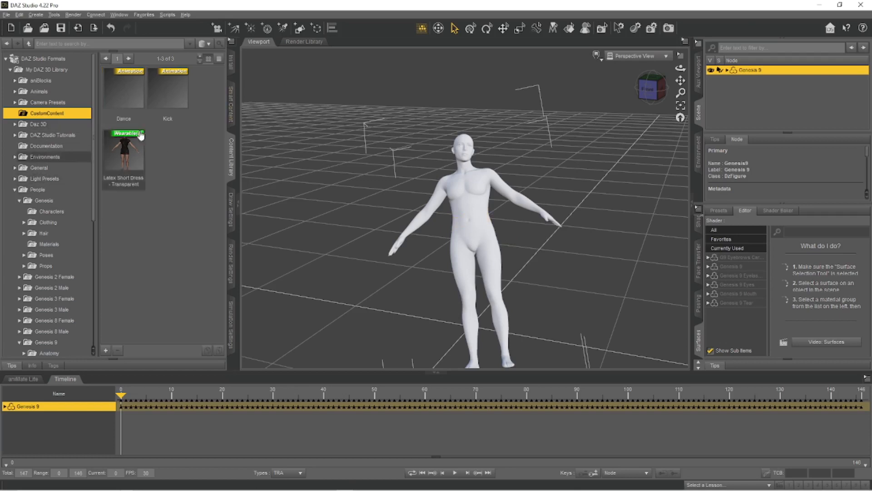
{"action": "left_click", "coordinate": [130, 105]}
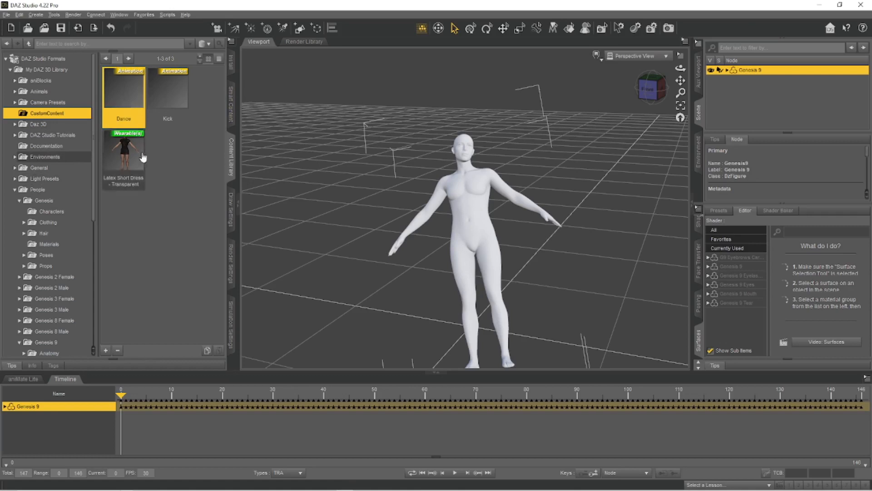
{"action": "mouse_move", "coordinate": [148, 117]}
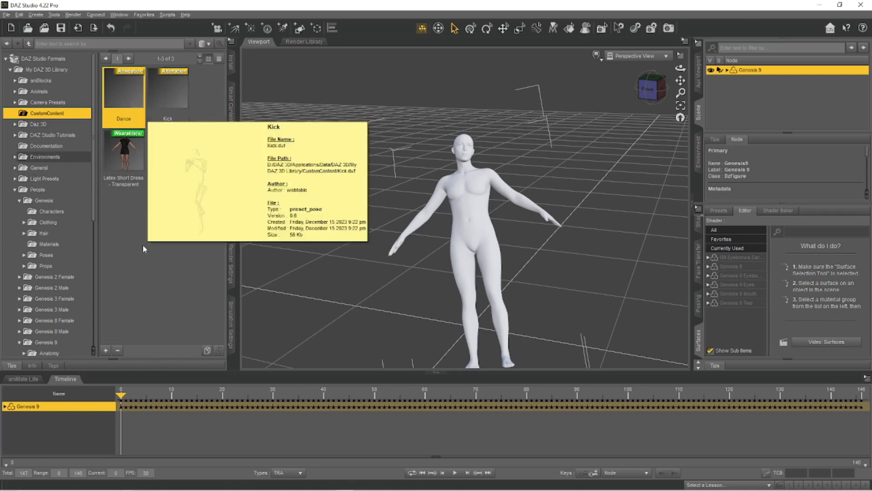